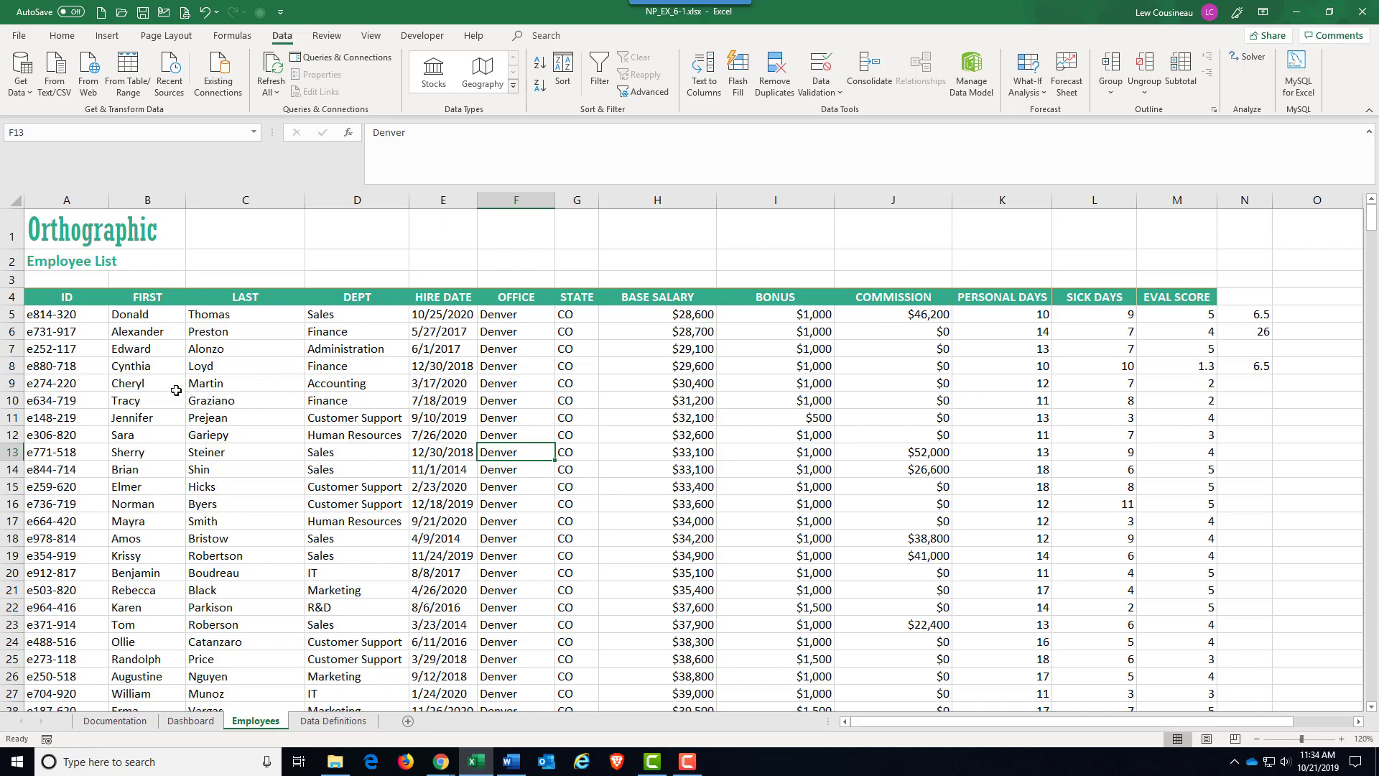
Look over the OFFICE, DEPT and BASE SALARY columns of the employee list.
scroll(179, 389, down, 10)
scroll(182, 388, up, 10)
drag(515, 314, 535, 470)
drag(355, 334, 376, 444)
click(654, 461)
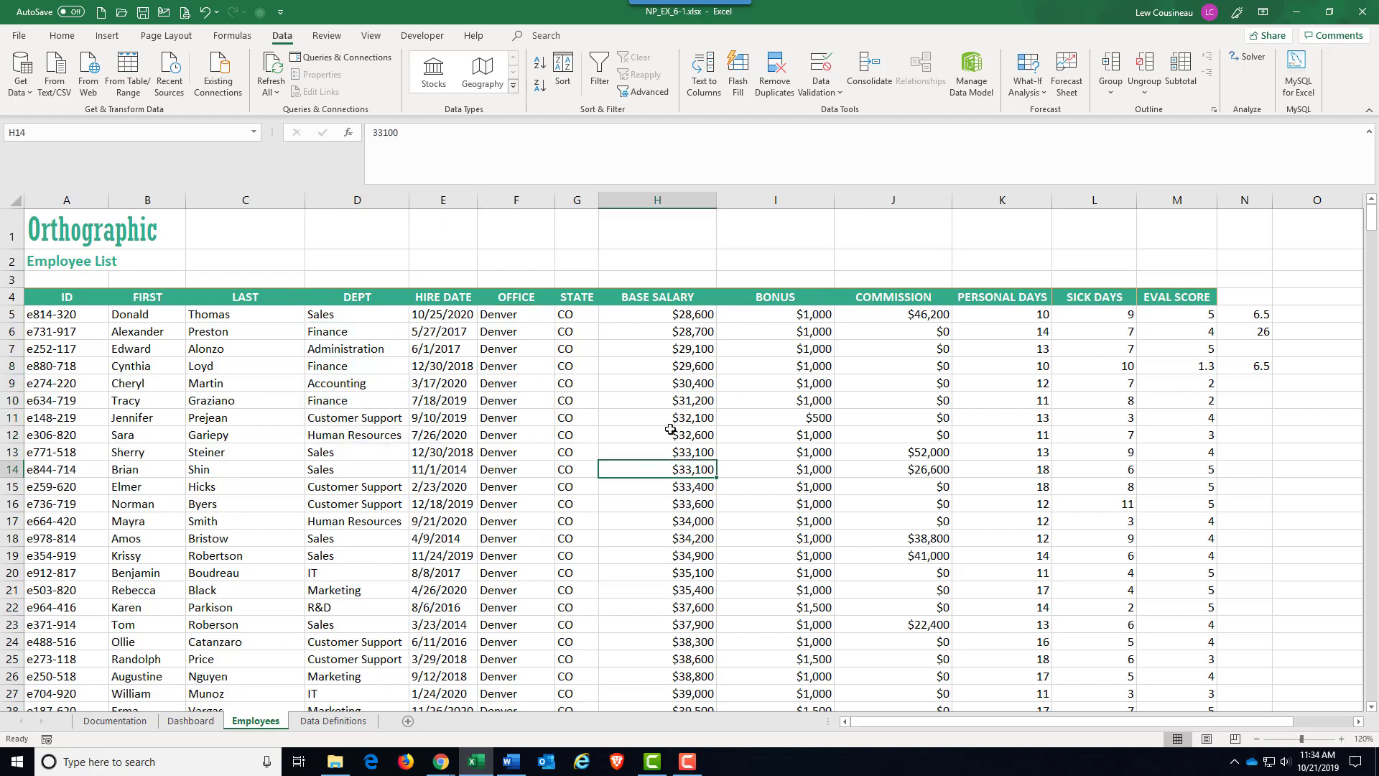
drag(682, 319, 711, 472)
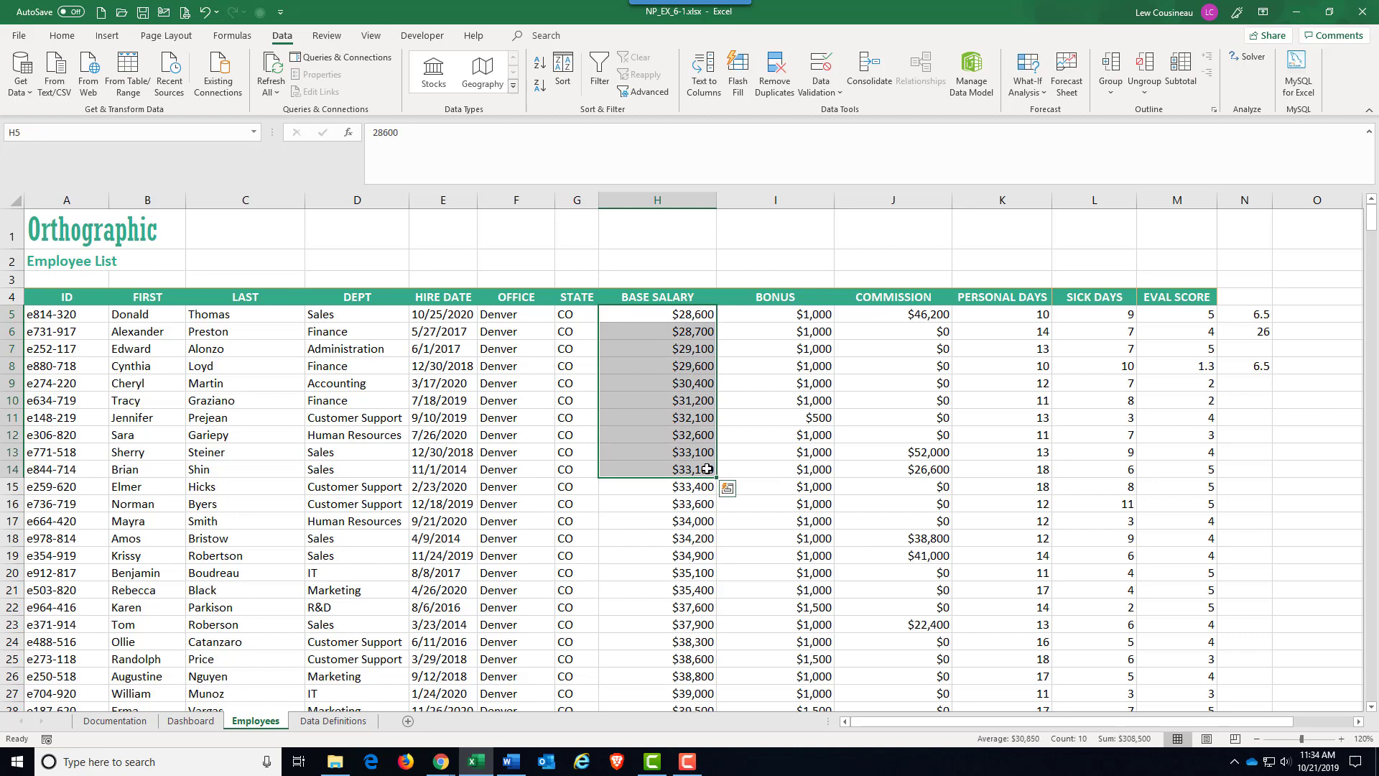
Turn on filtering for the employee list headers.
click(489, 397)
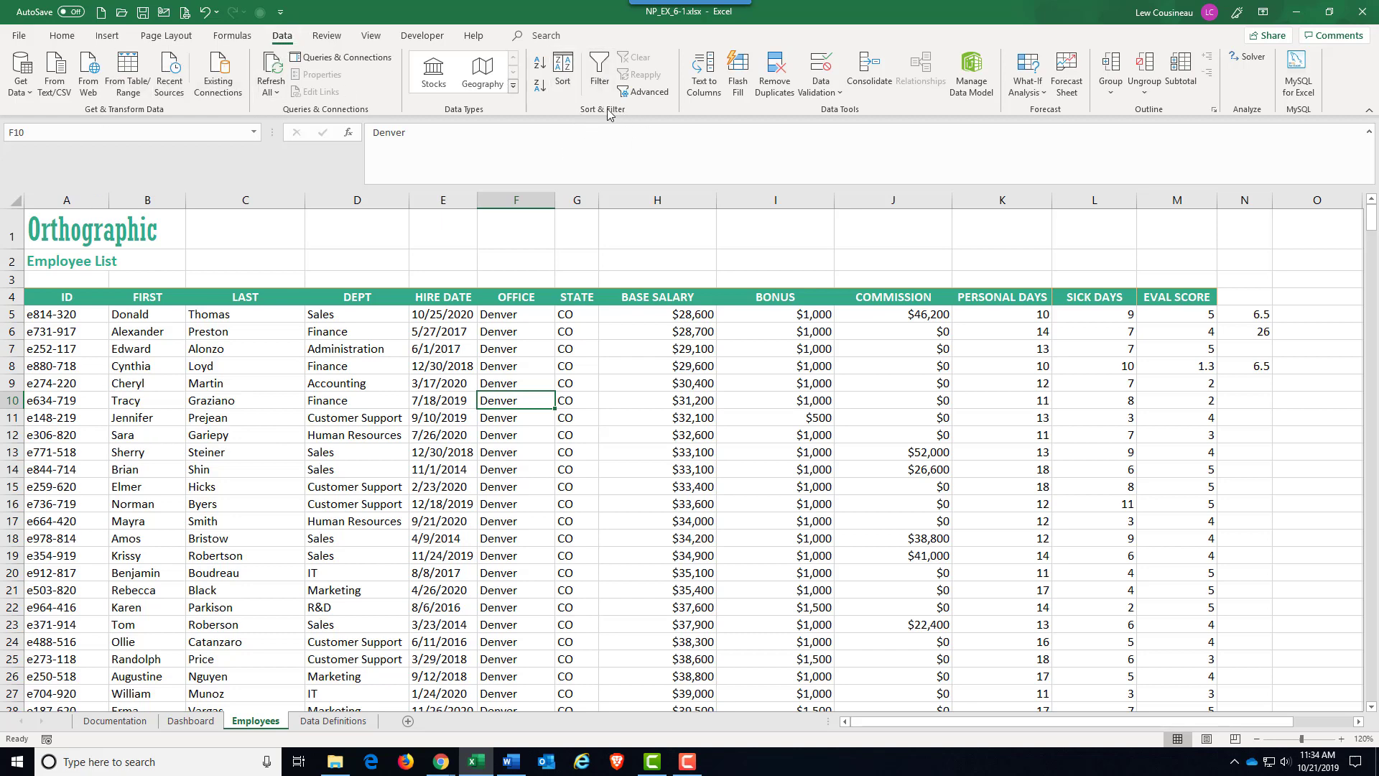
click(599, 67)
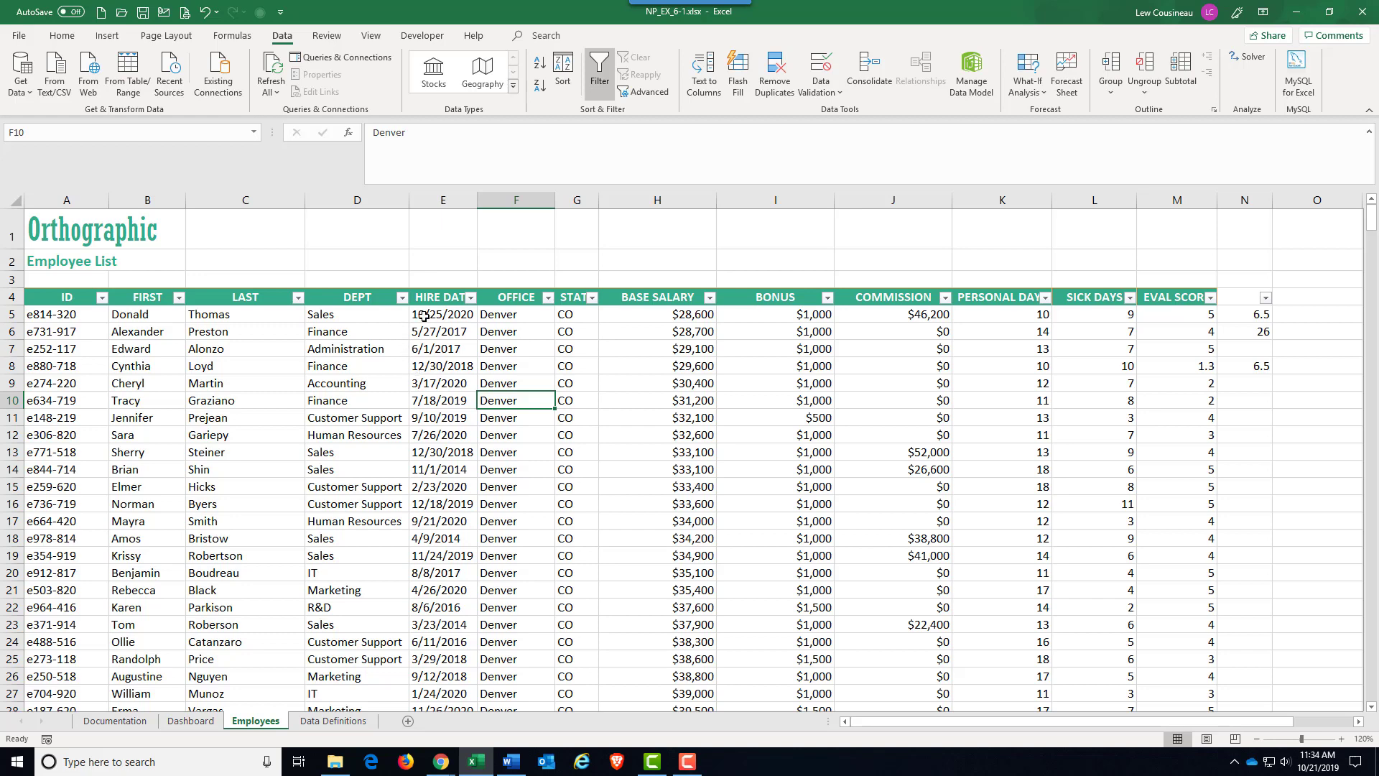
Examine the filter choices offered for the DEPT, BASE SALARY and OFFICE columns without applying any.
click(402, 297)
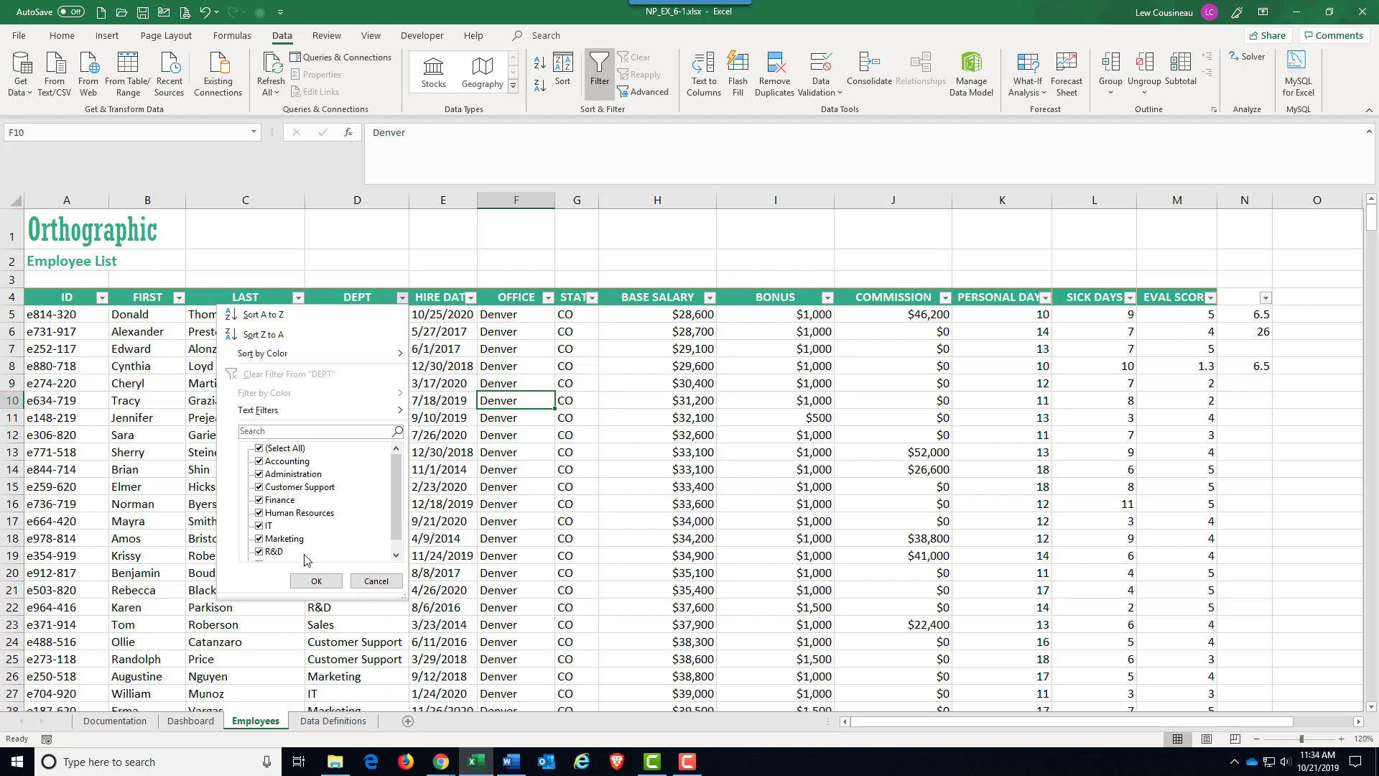
click(578, 556)
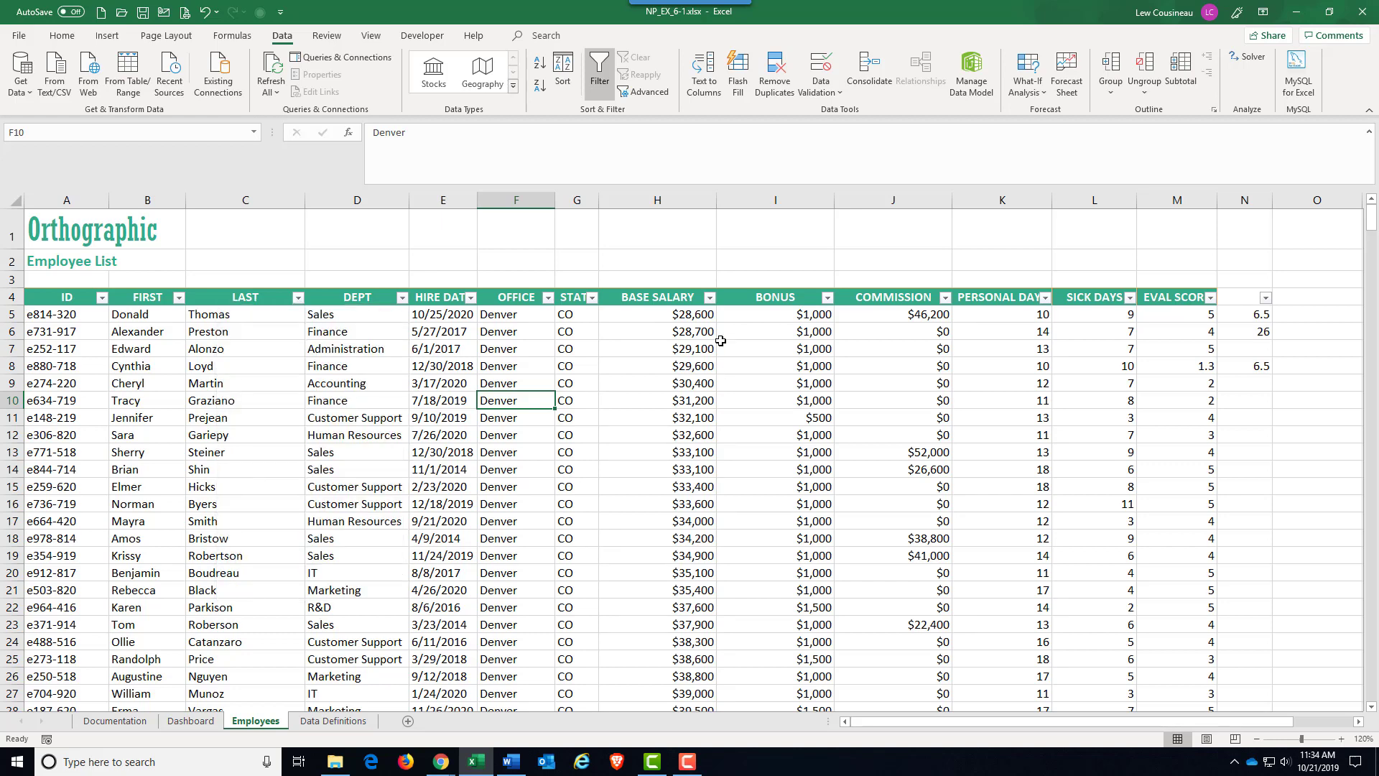
click(709, 298)
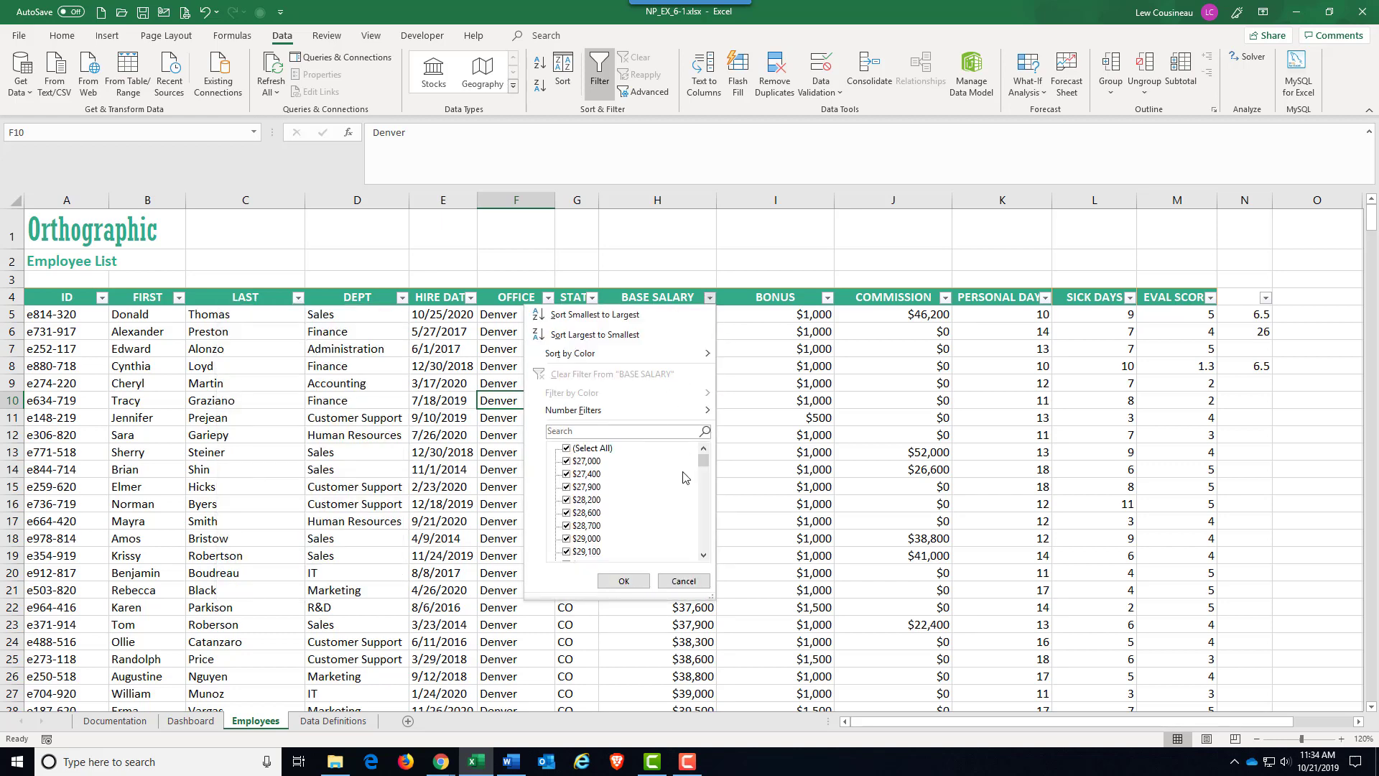
scroll(684, 477, down, 3)
scroll(684, 476, down, 15)
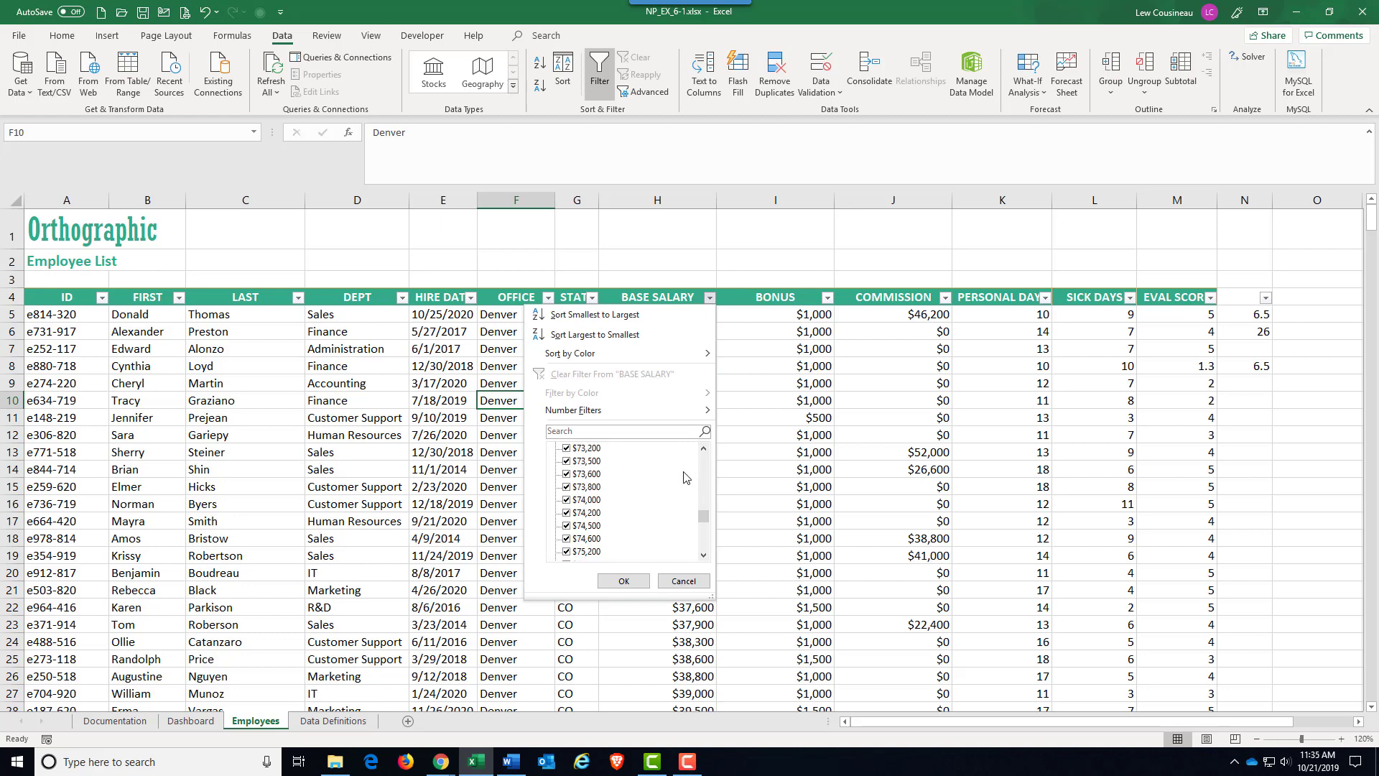
click(686, 581)
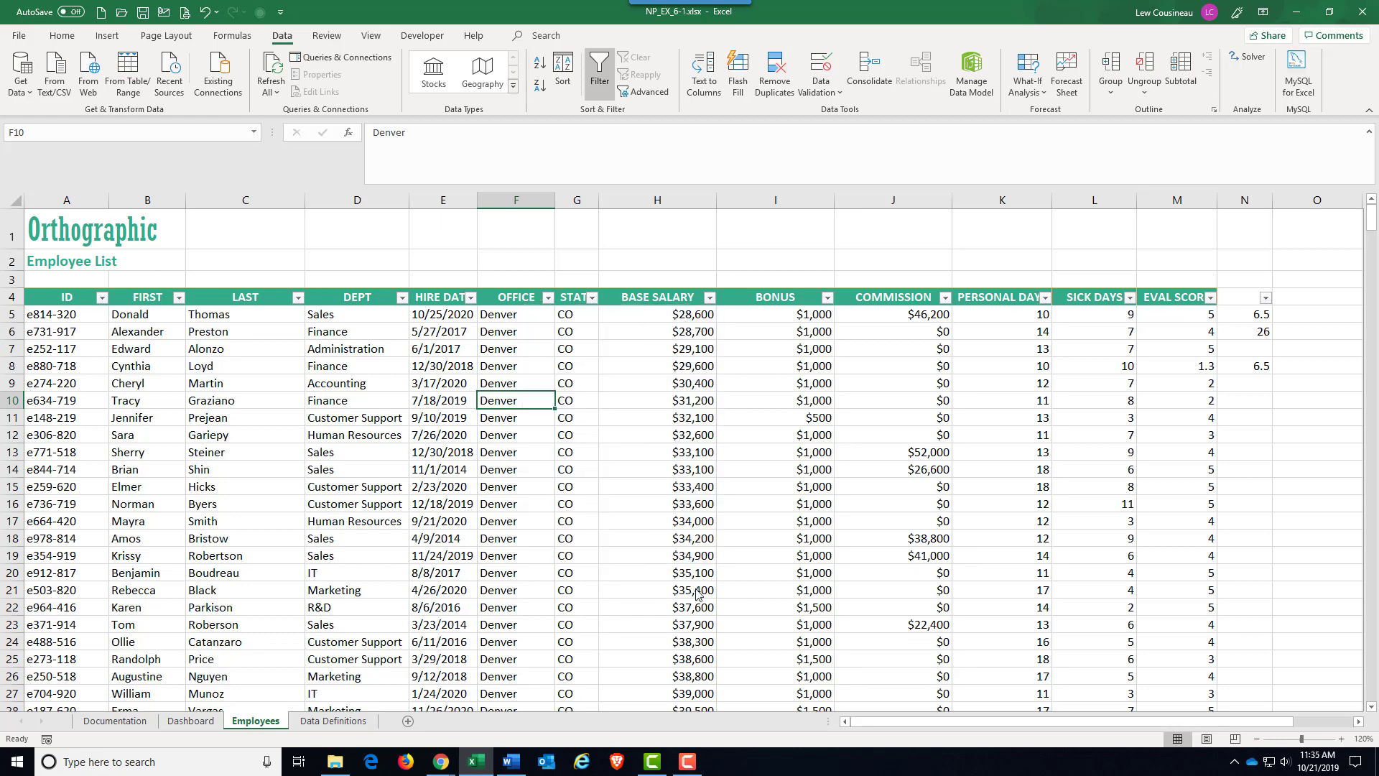
click(547, 298)
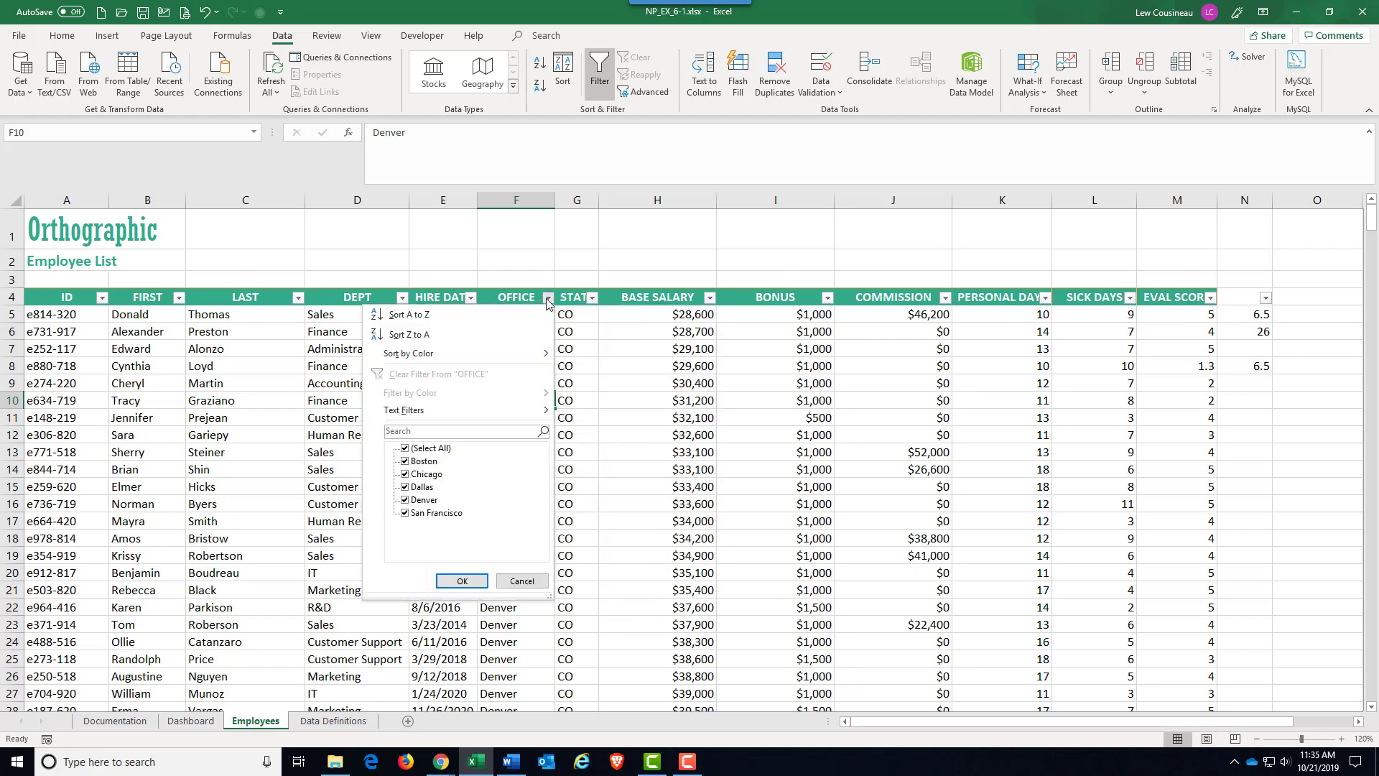
click(677, 426)
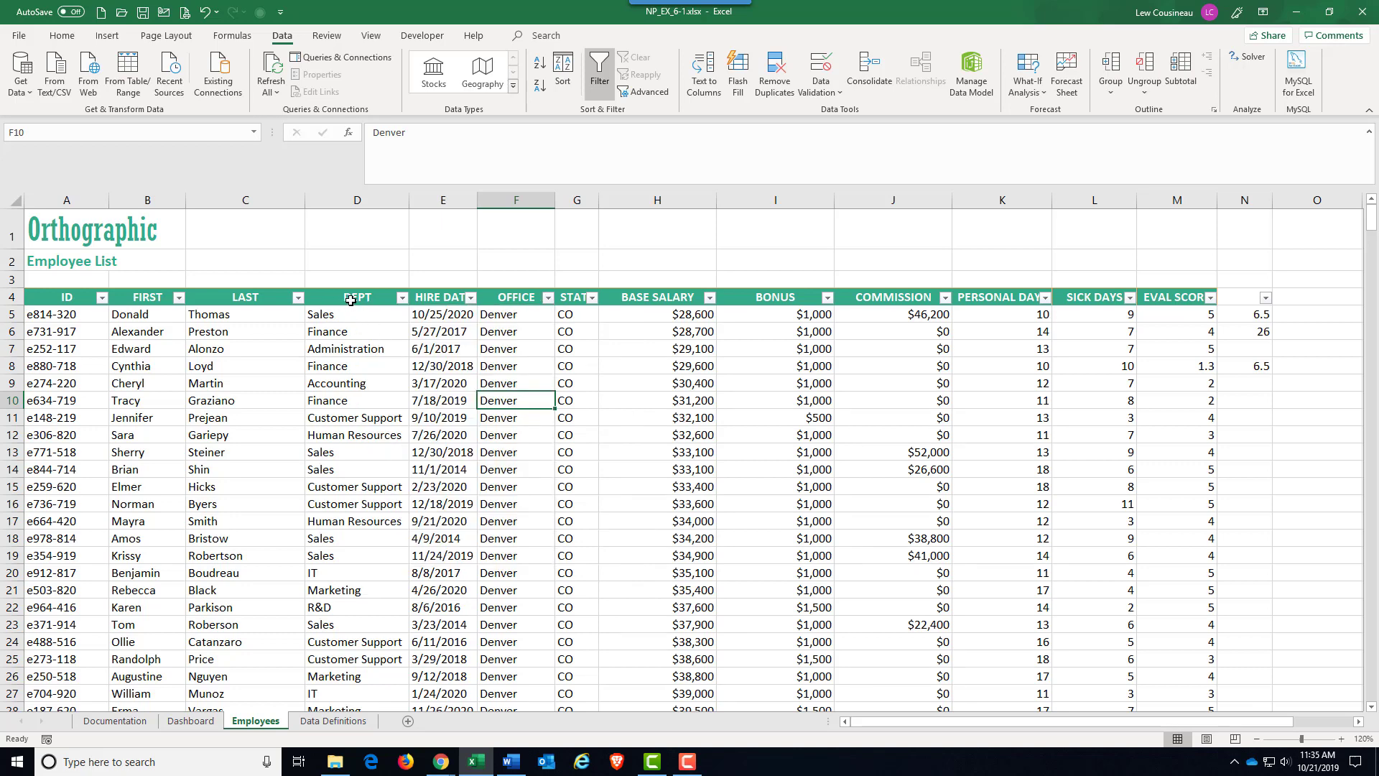
Filter the DEPT column to Accounting only and look through the matching employees.
click(402, 297)
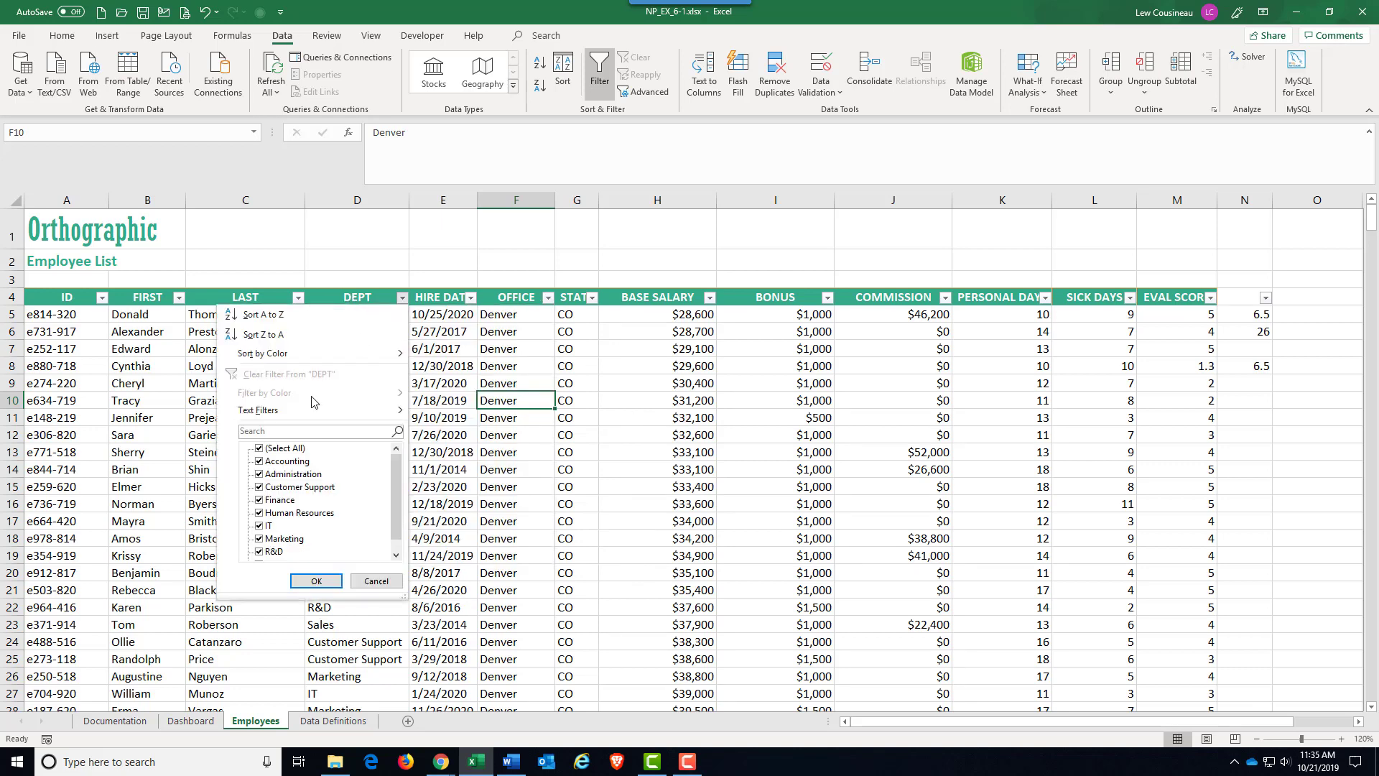
click(296, 448)
click(260, 461)
click(316, 580)
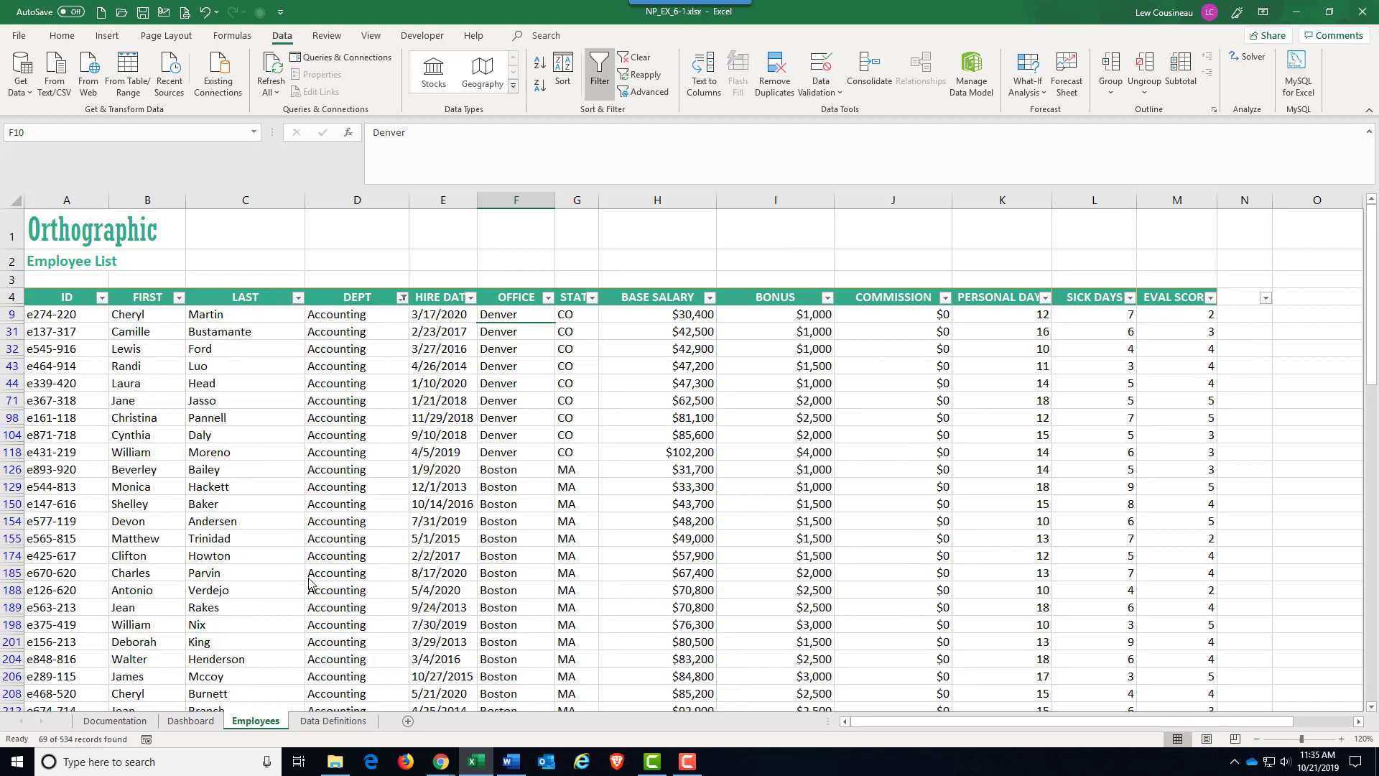
scroll(388, 388, down, 13)
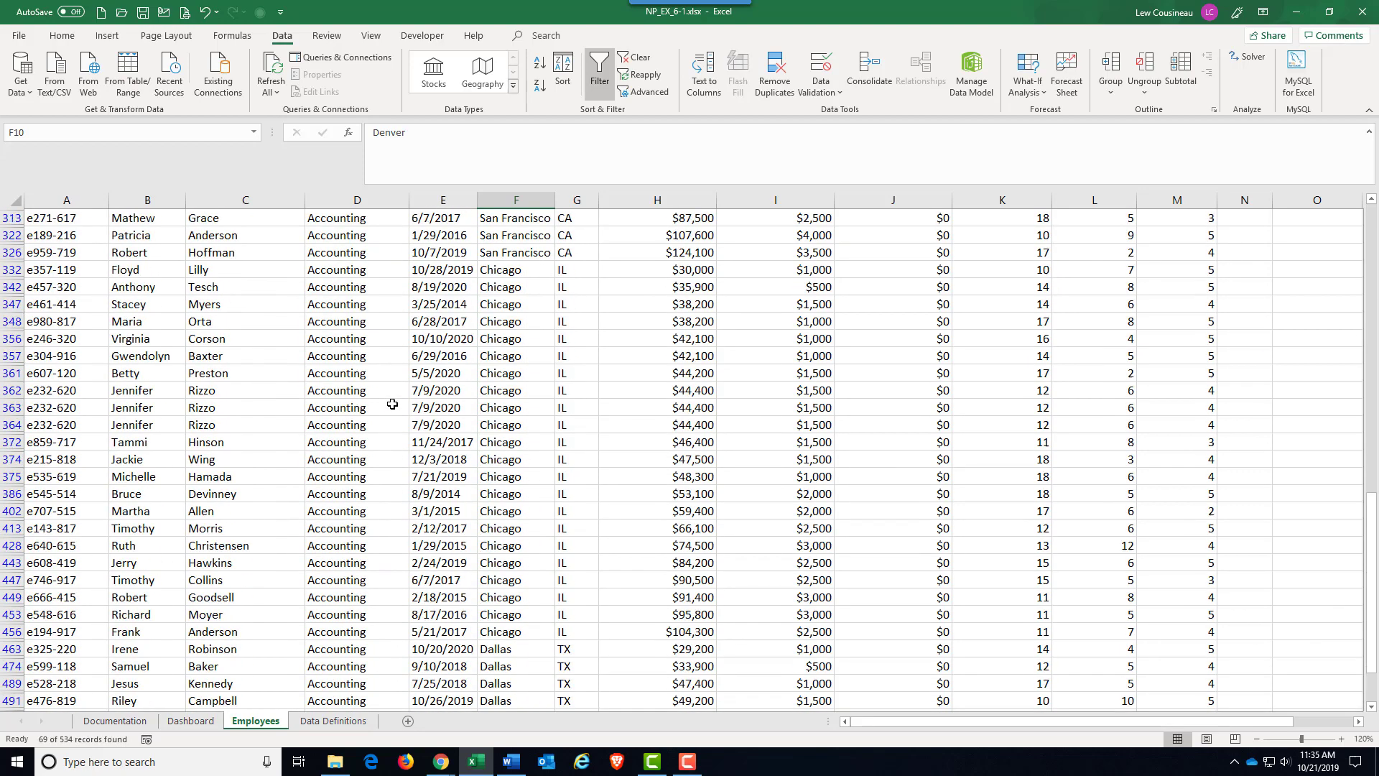
scroll(392, 403, up, 10)
scroll(393, 403, up, 3)
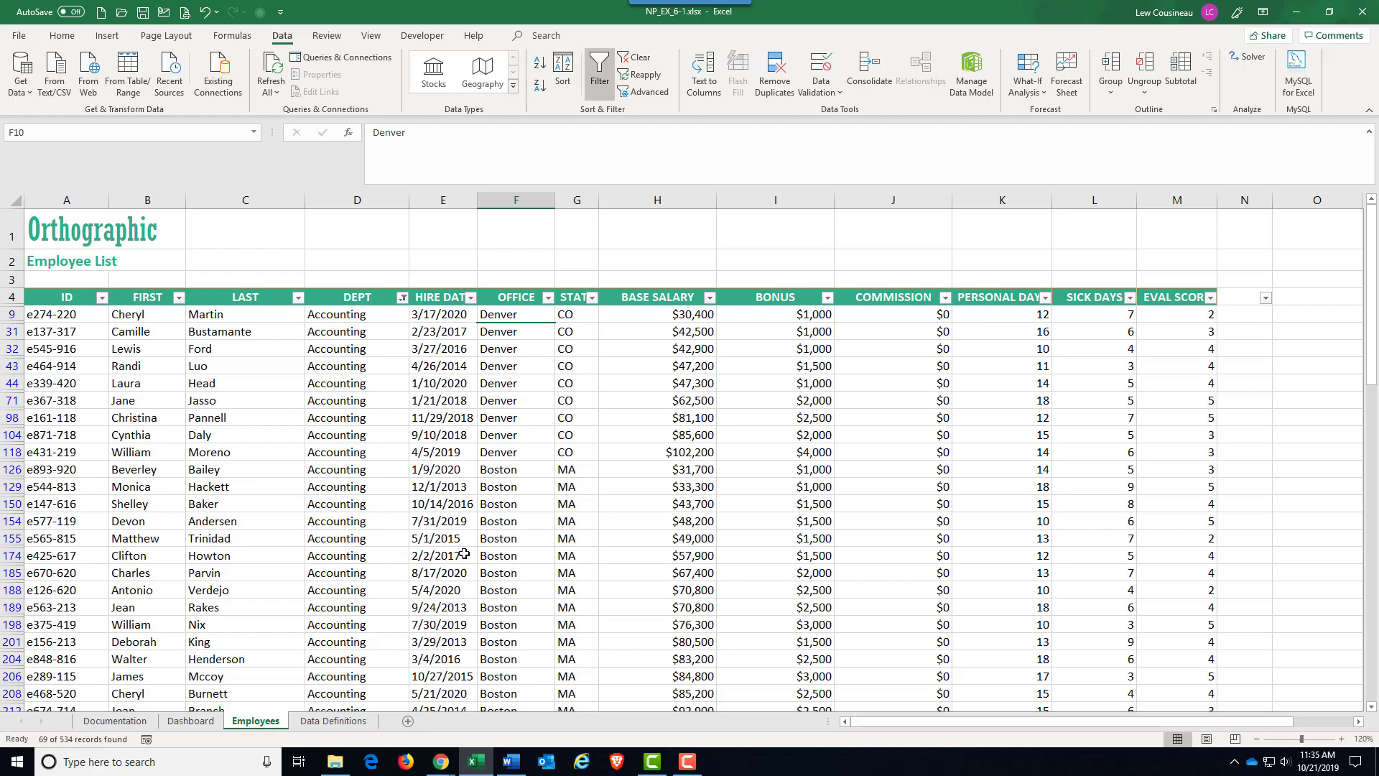
Clear the filter from the DEPT column.
click(402, 300)
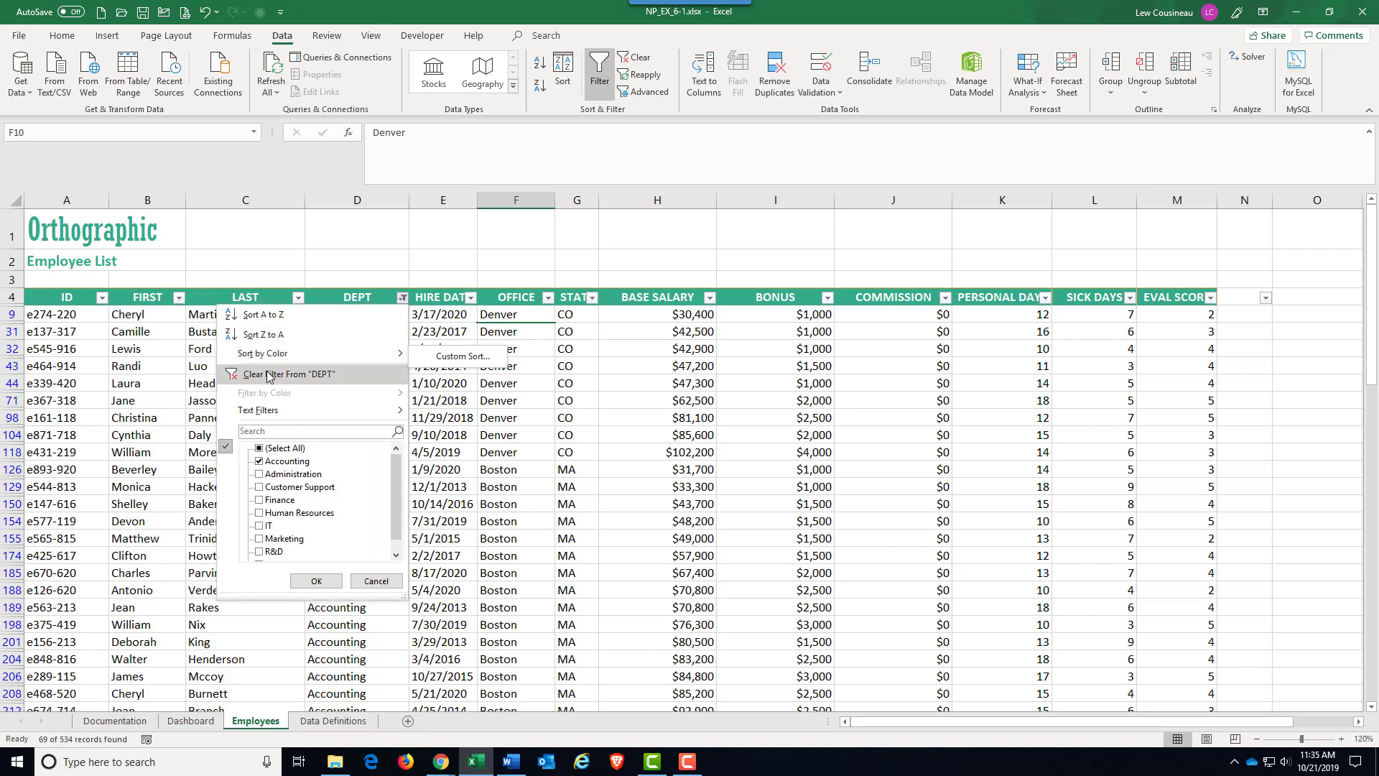
click(296, 371)
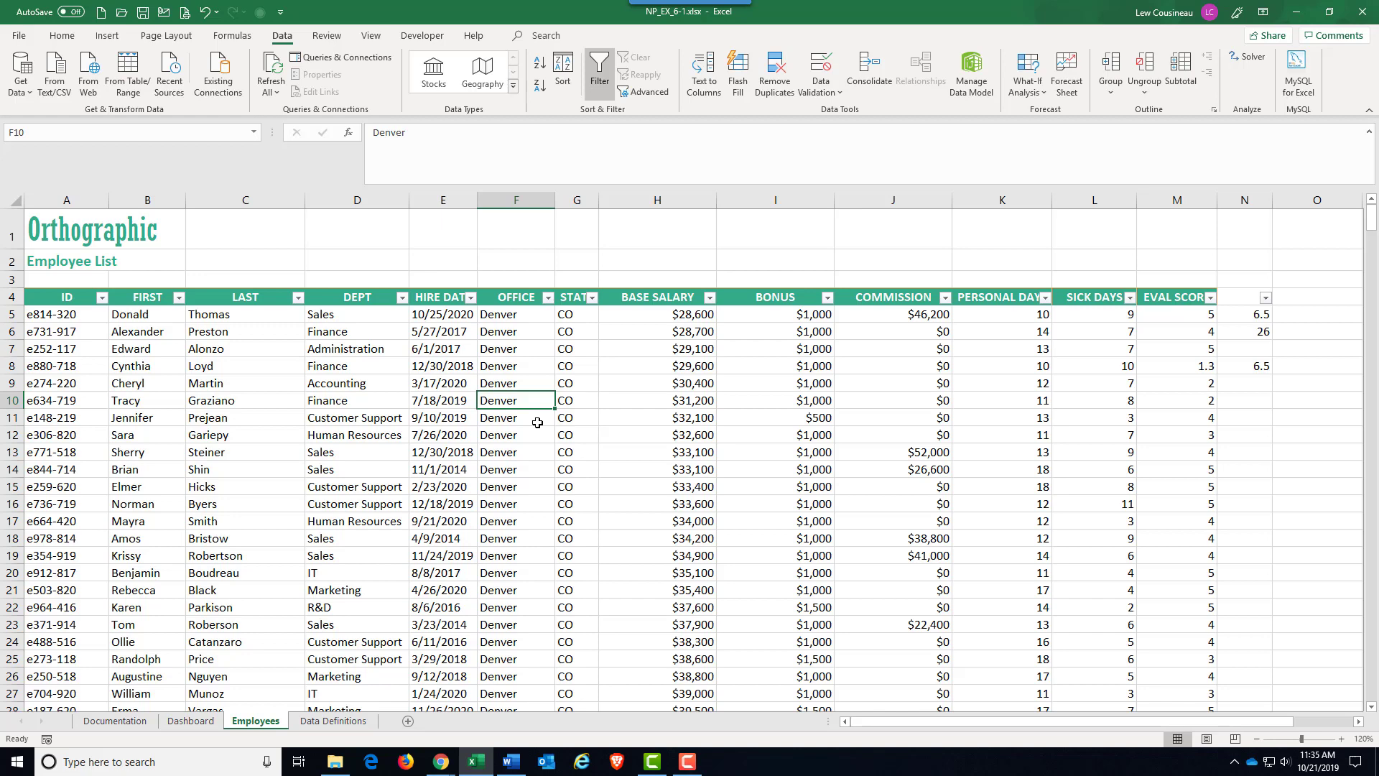
Filter the employee list again so that only the Accounting department is shown, and review its rows.
click(403, 300)
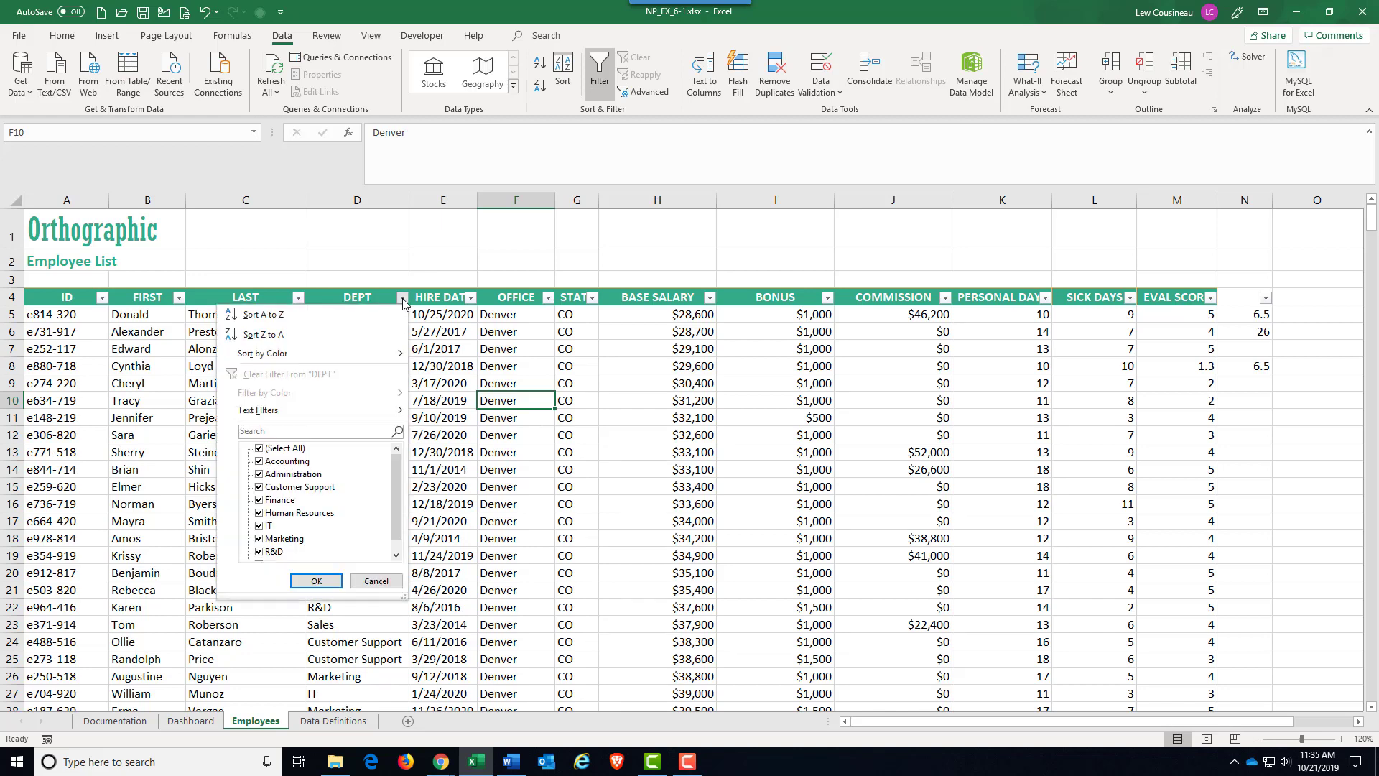
click(309, 449)
click(298, 462)
click(327, 582)
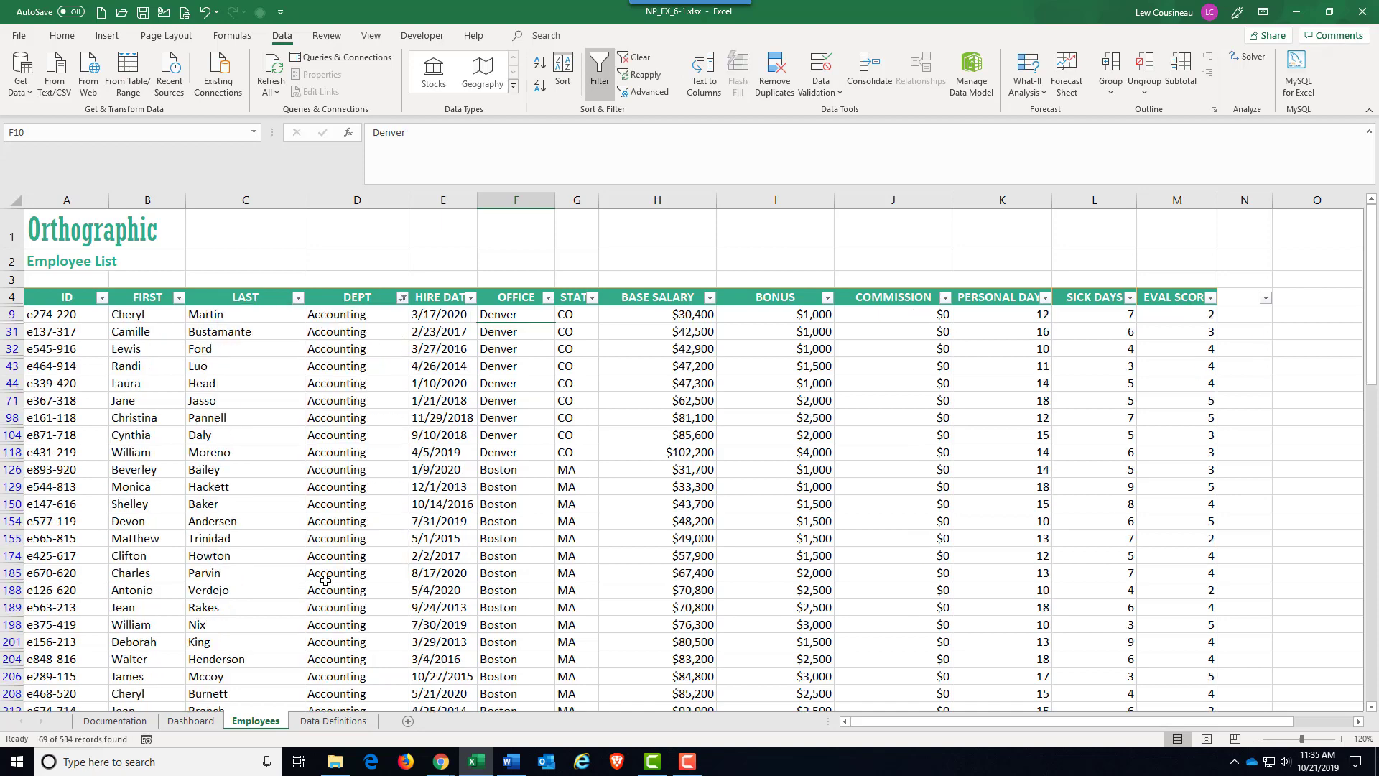
scroll(384, 493, down, 5)
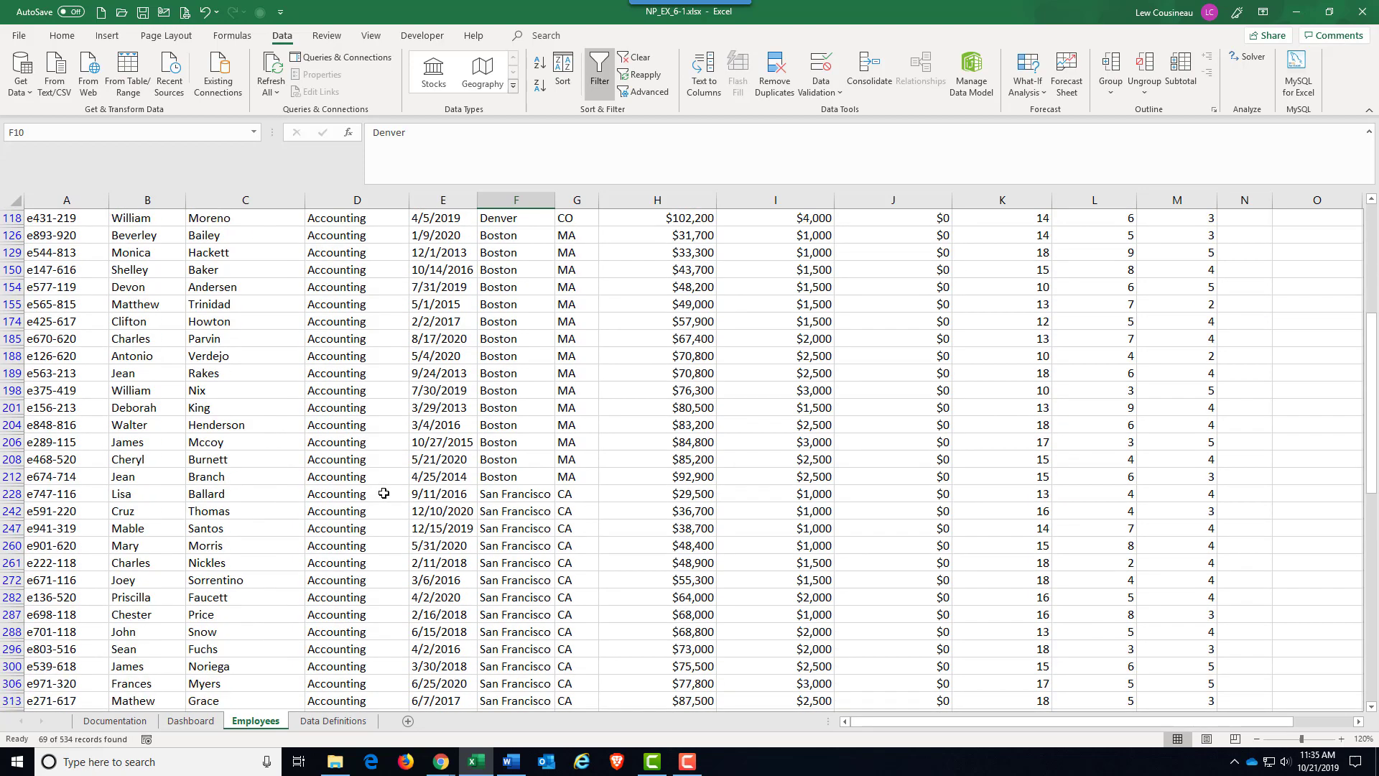
scroll(384, 493, down, 5)
scroll(384, 493, up, 10)
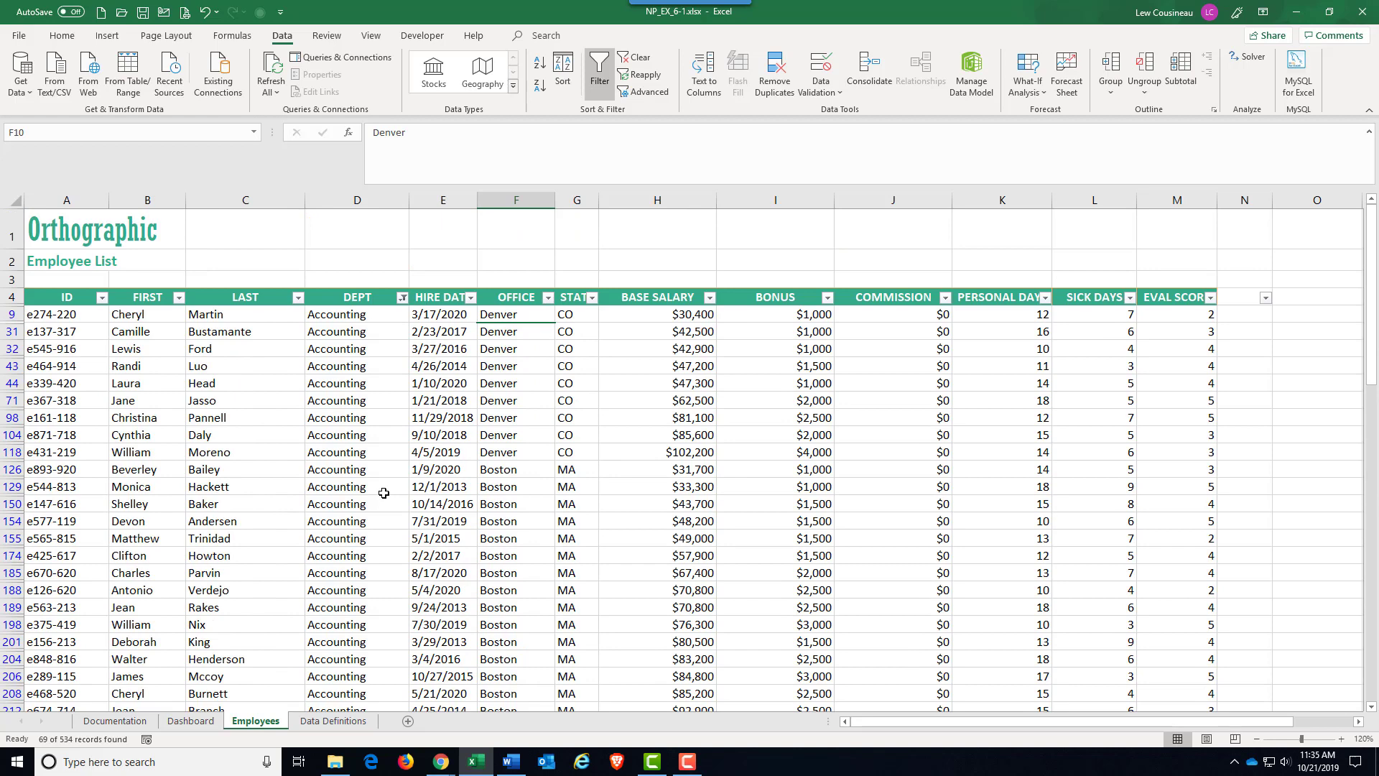
Narrow the Accounting rows further by filtering the OFFICE column to San Francisco only, and check both columns.
click(548, 298)
click(445, 451)
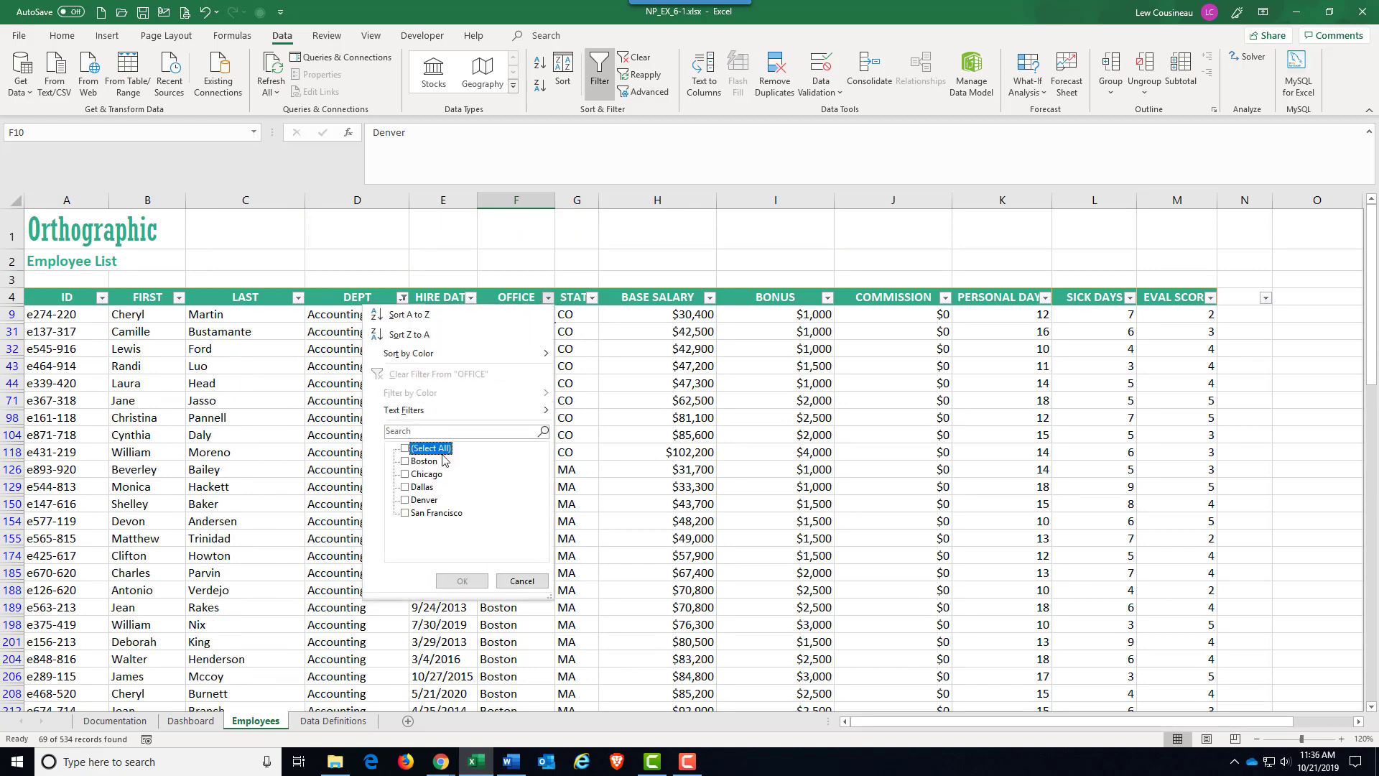
click(405, 513)
click(439, 582)
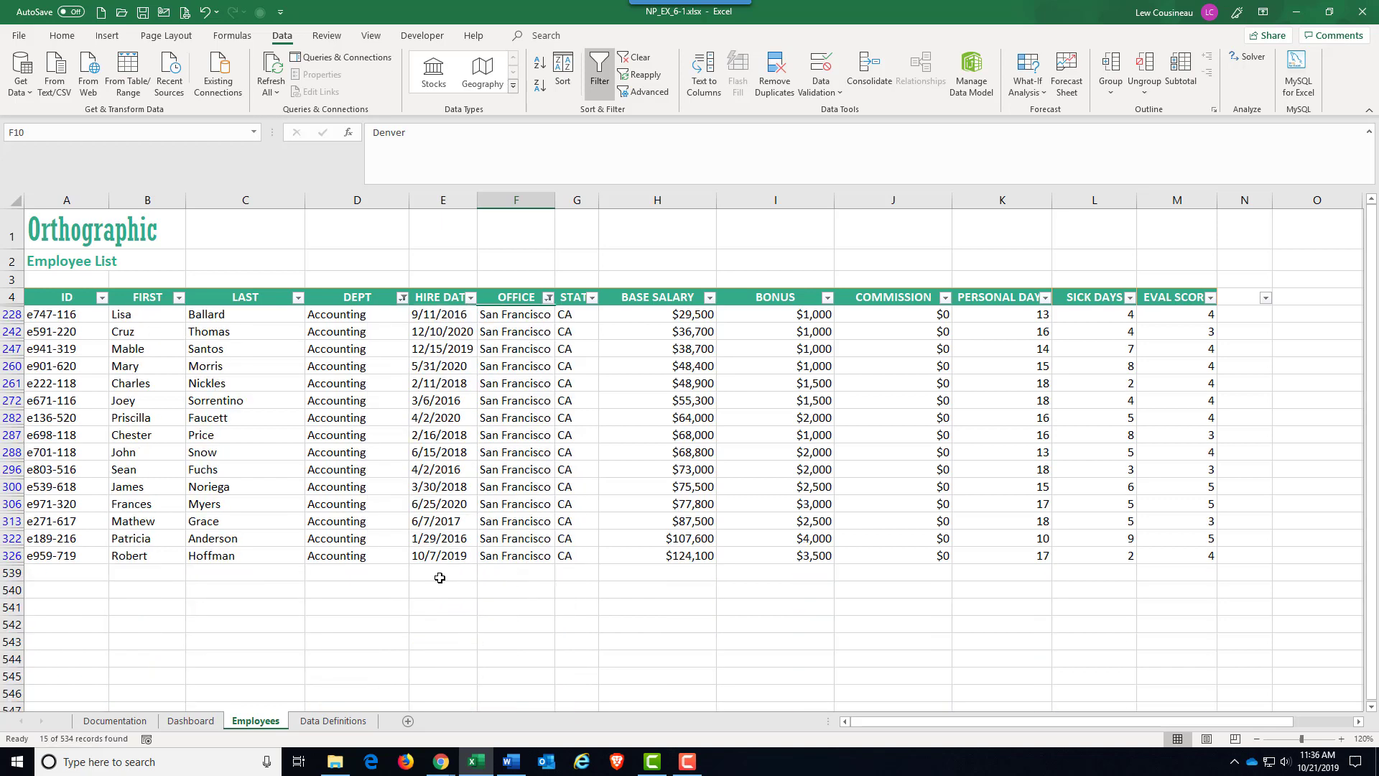
click(377, 367)
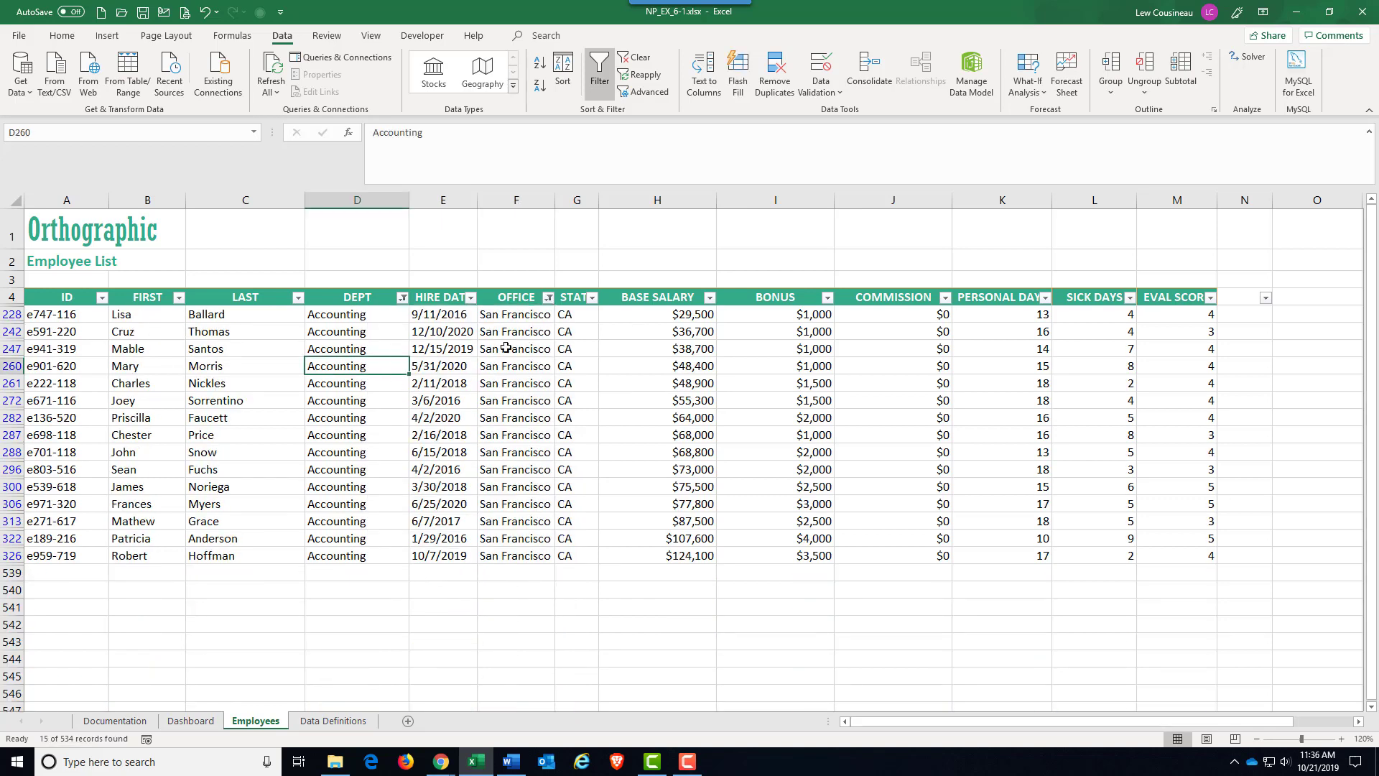
drag(515, 331, 547, 537)
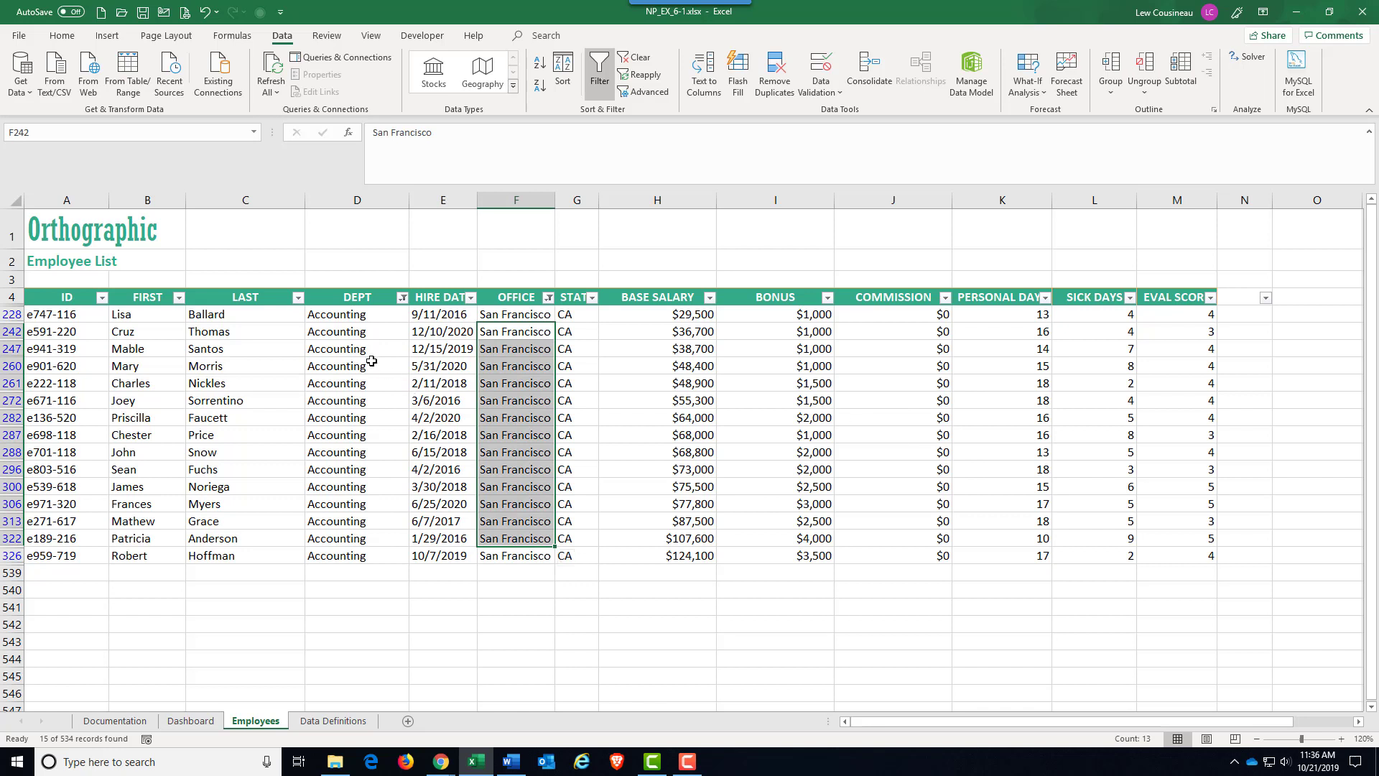
click(388, 384)
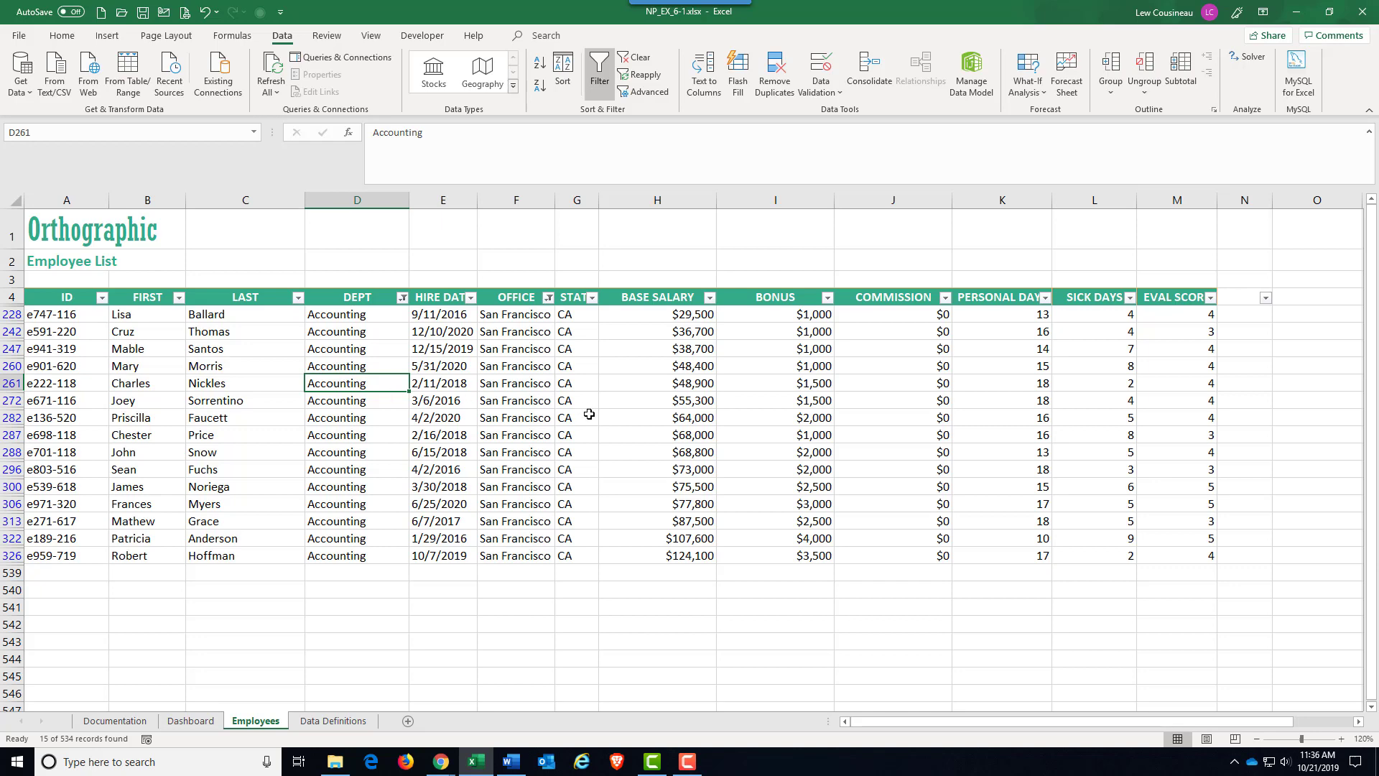
Clear all filters from the employee list at once, covering both the DEPT and OFFICE columns.
click(403, 297)
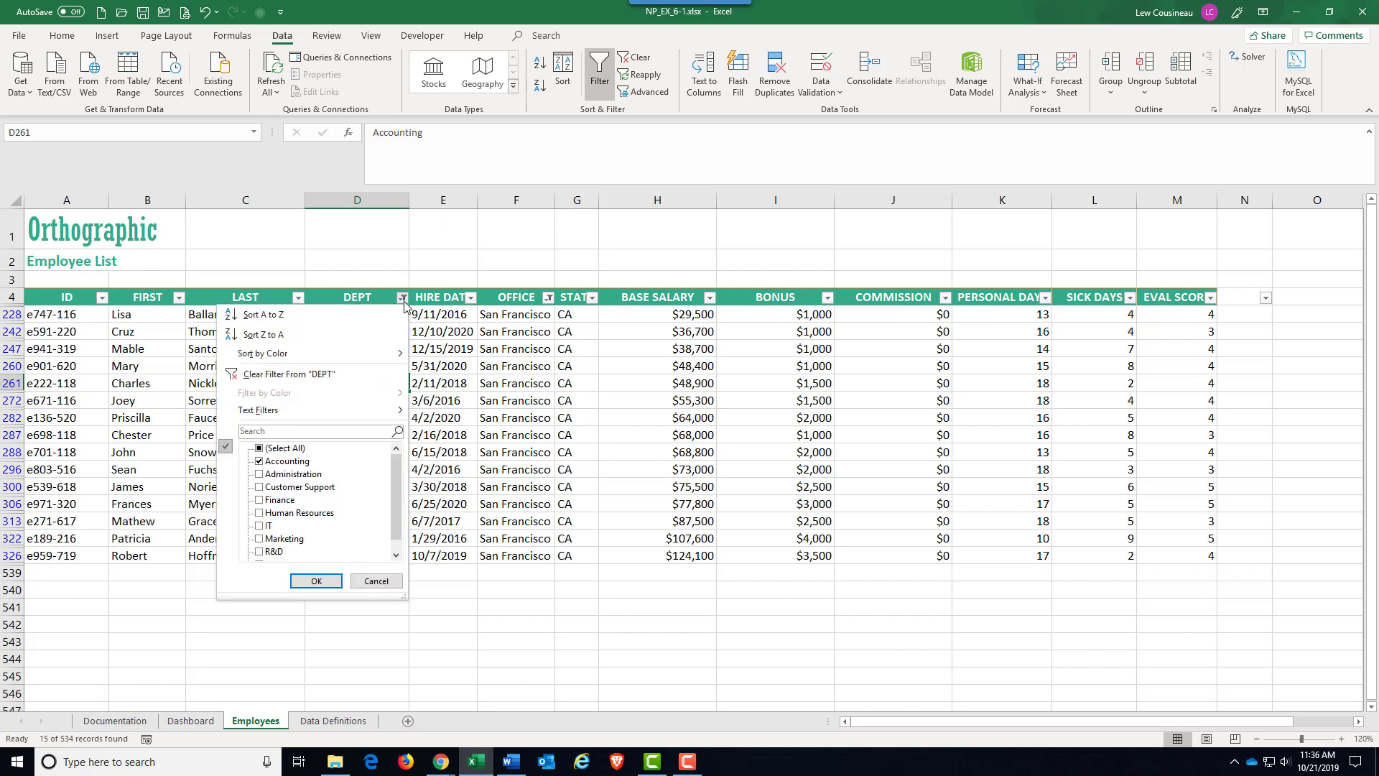
click(520, 344)
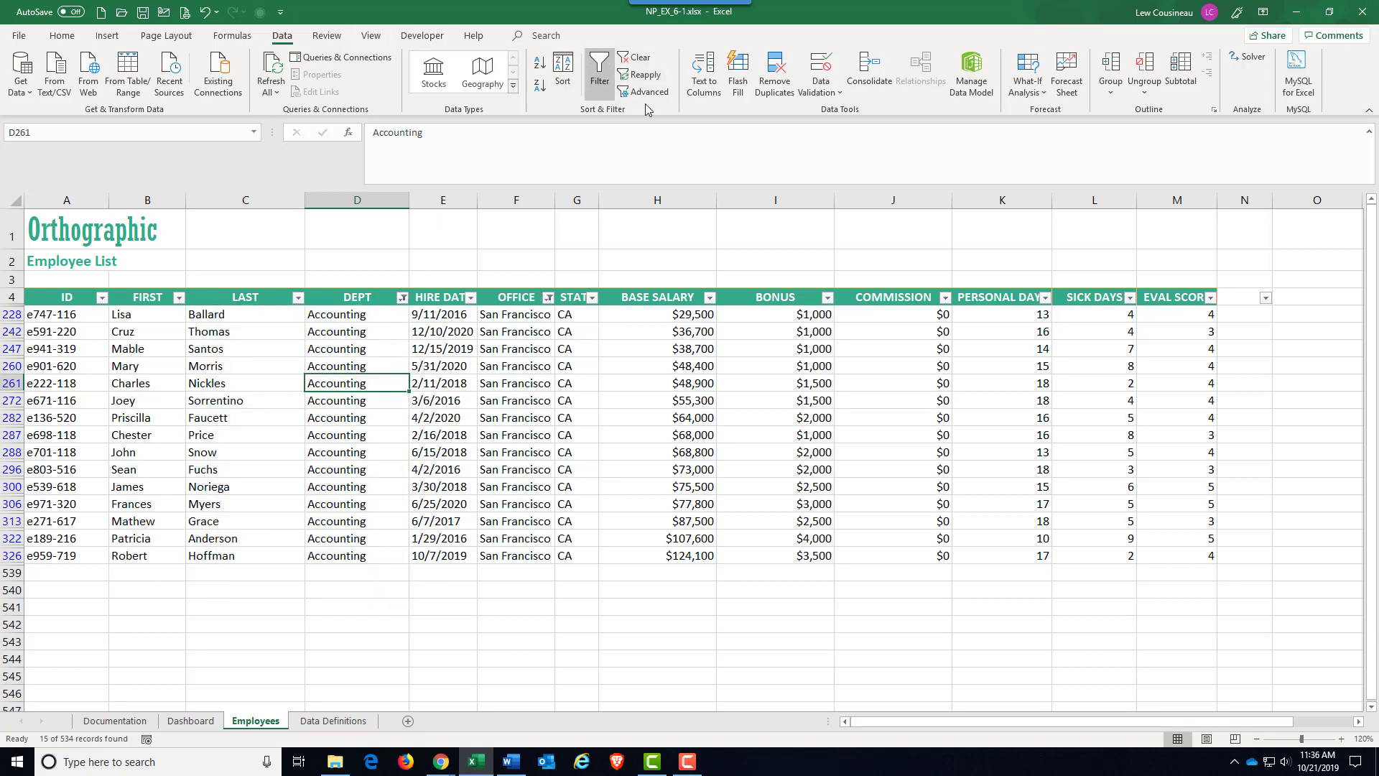
click(632, 59)
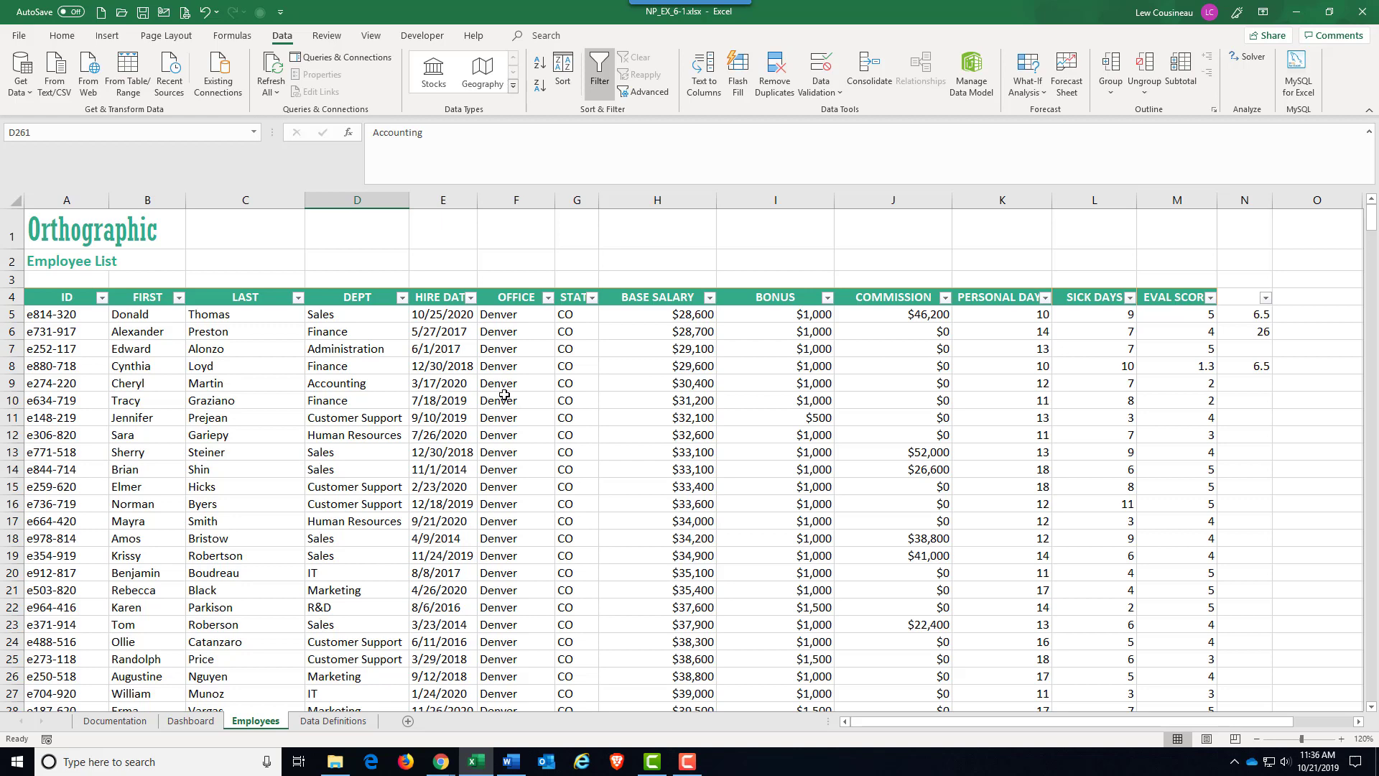
Apply a "begins with" text filter with the letter T to the LAST column, and select the filtered last names.
click(447, 386)
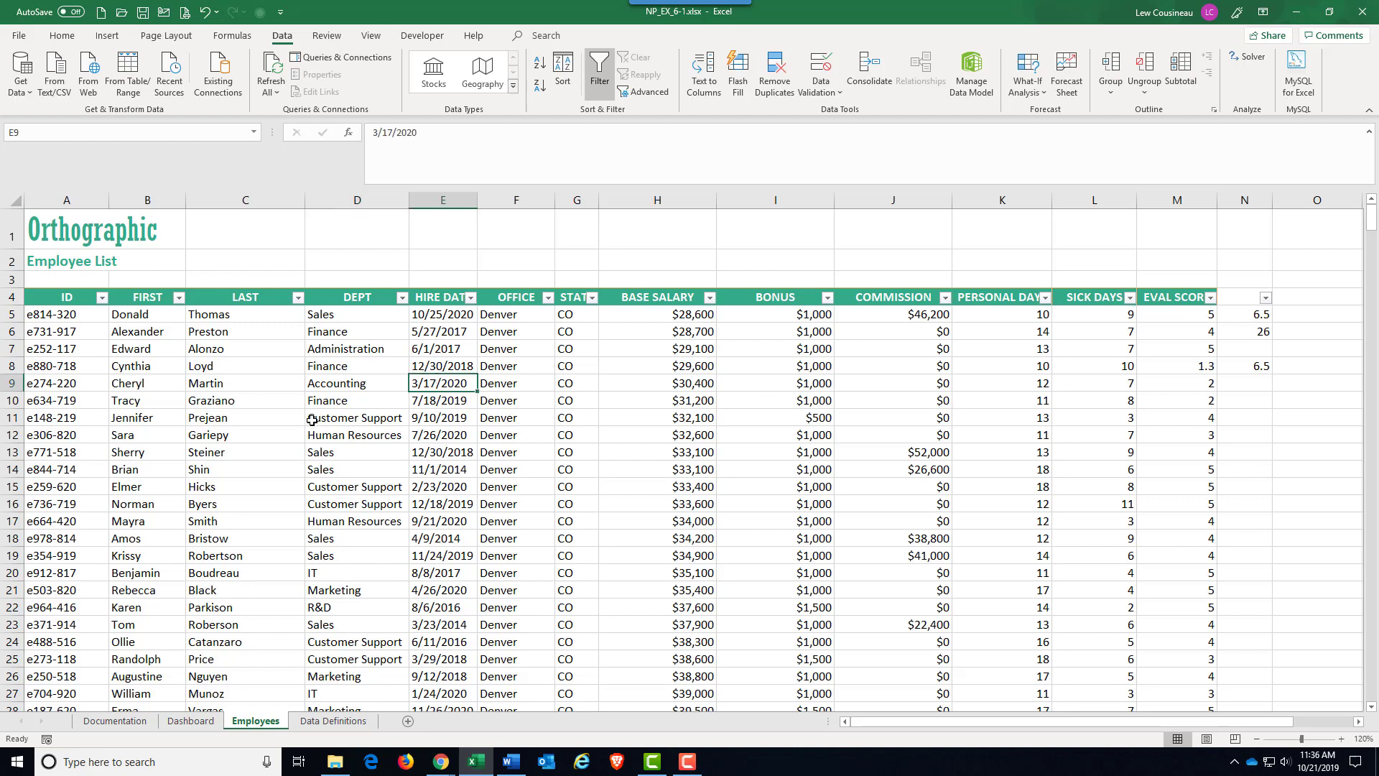
click(278, 424)
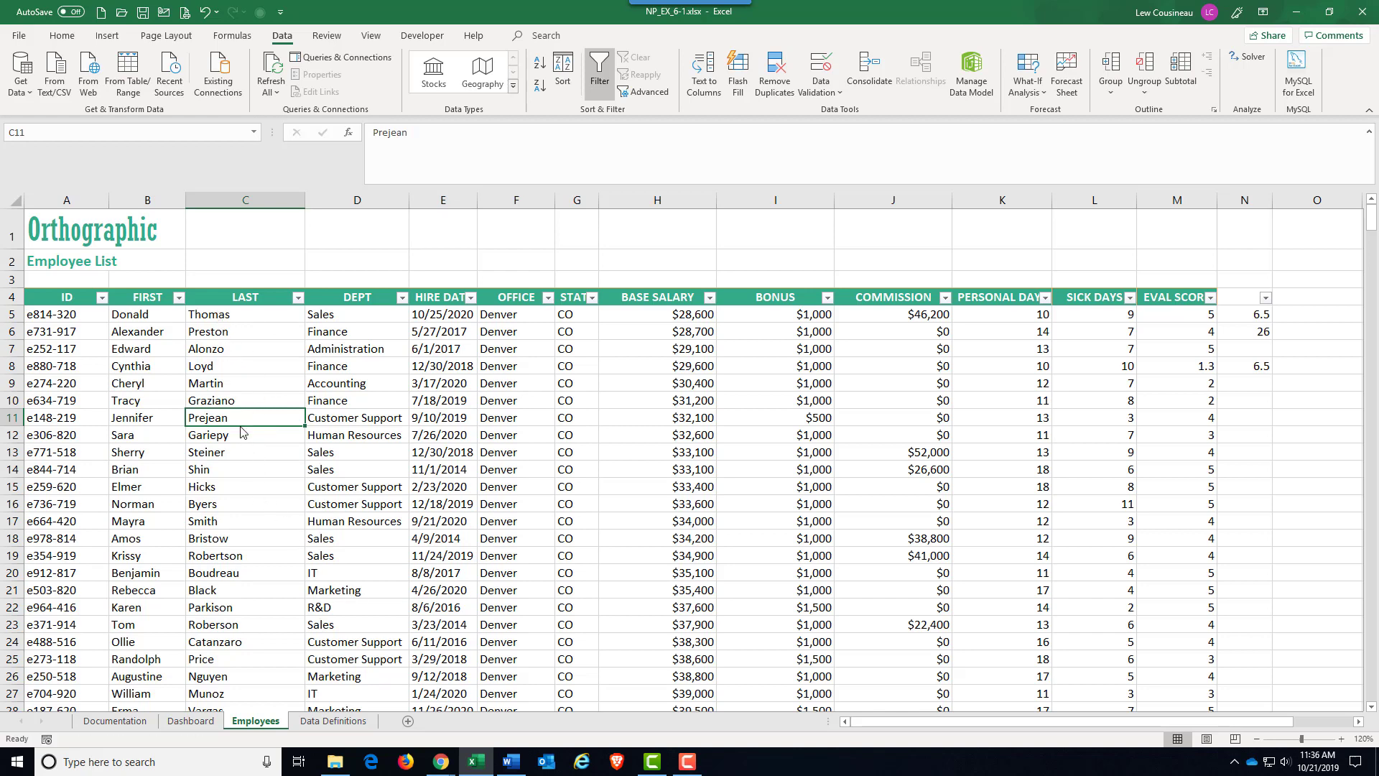
click(298, 298)
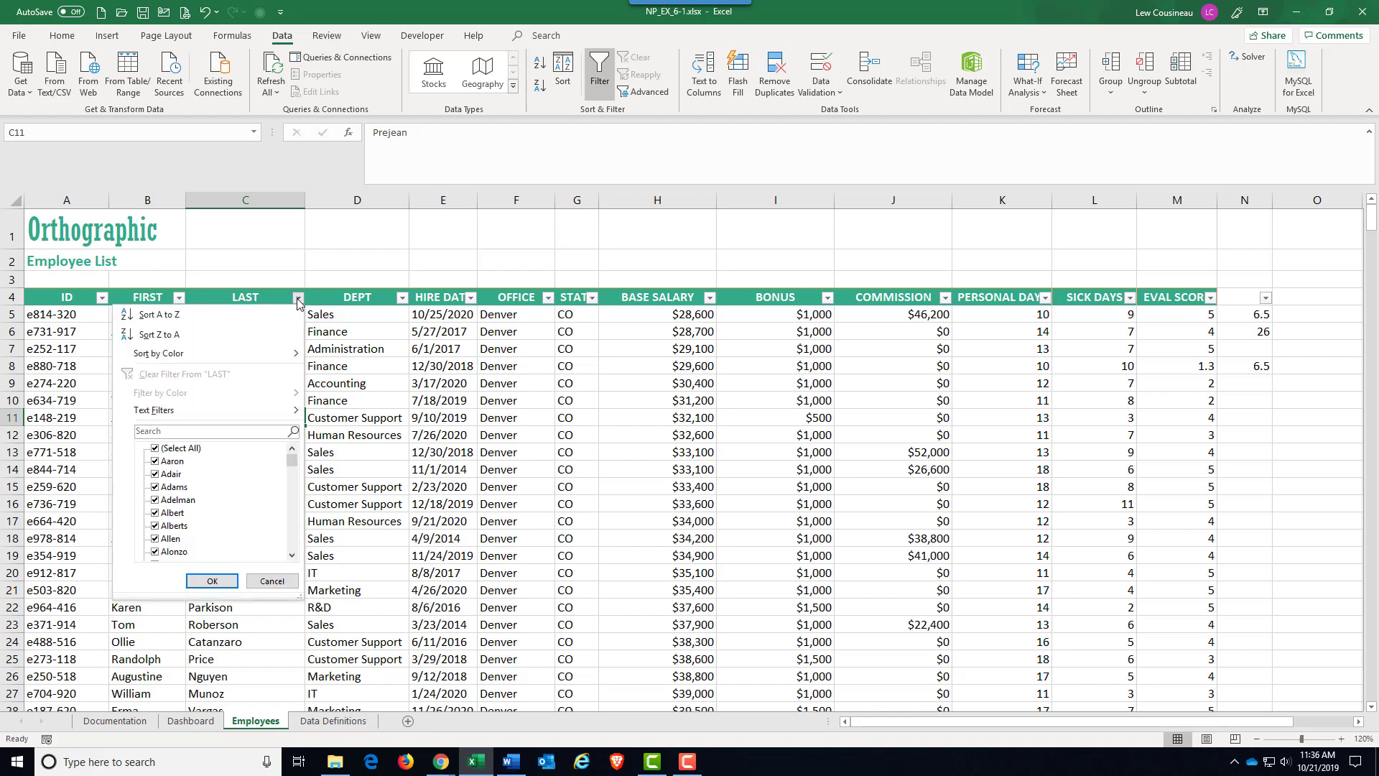
mouse_move(161, 413)
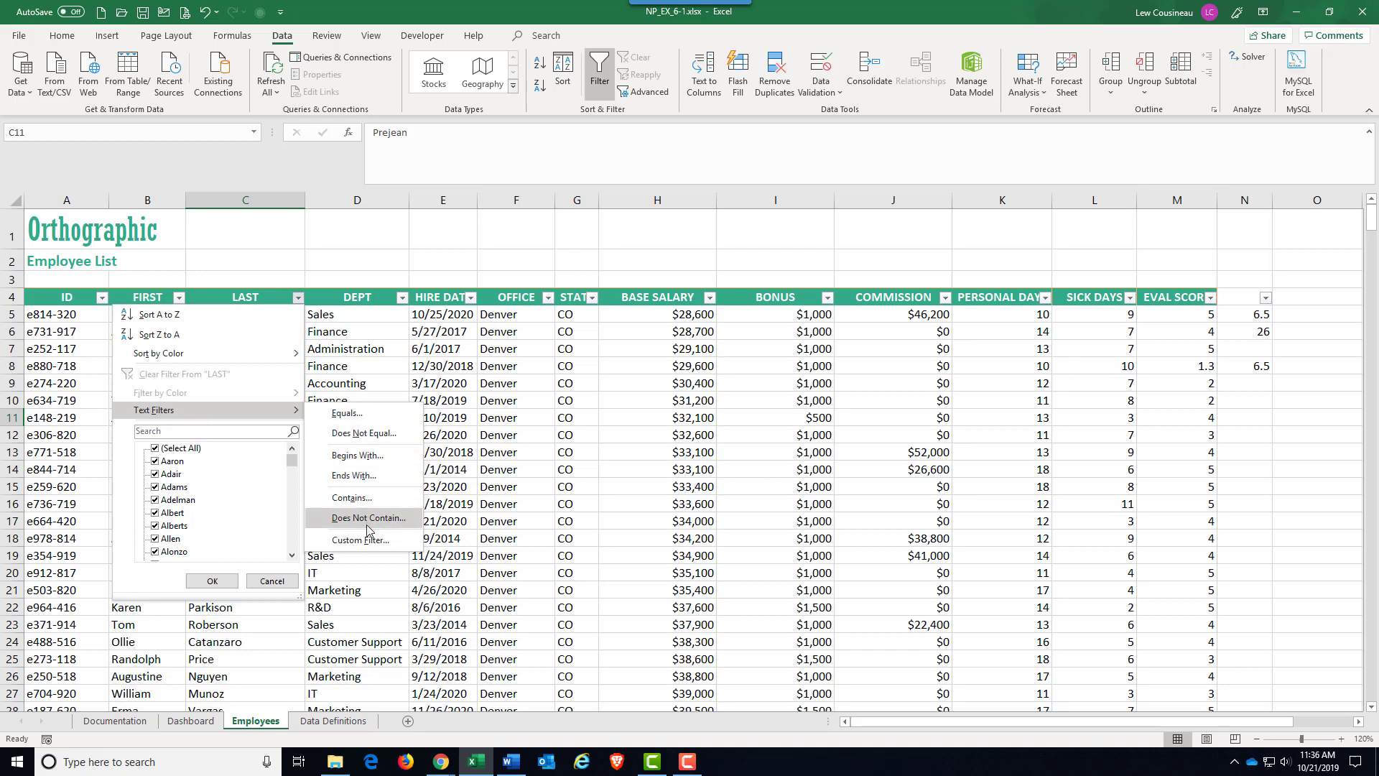
click(360, 451)
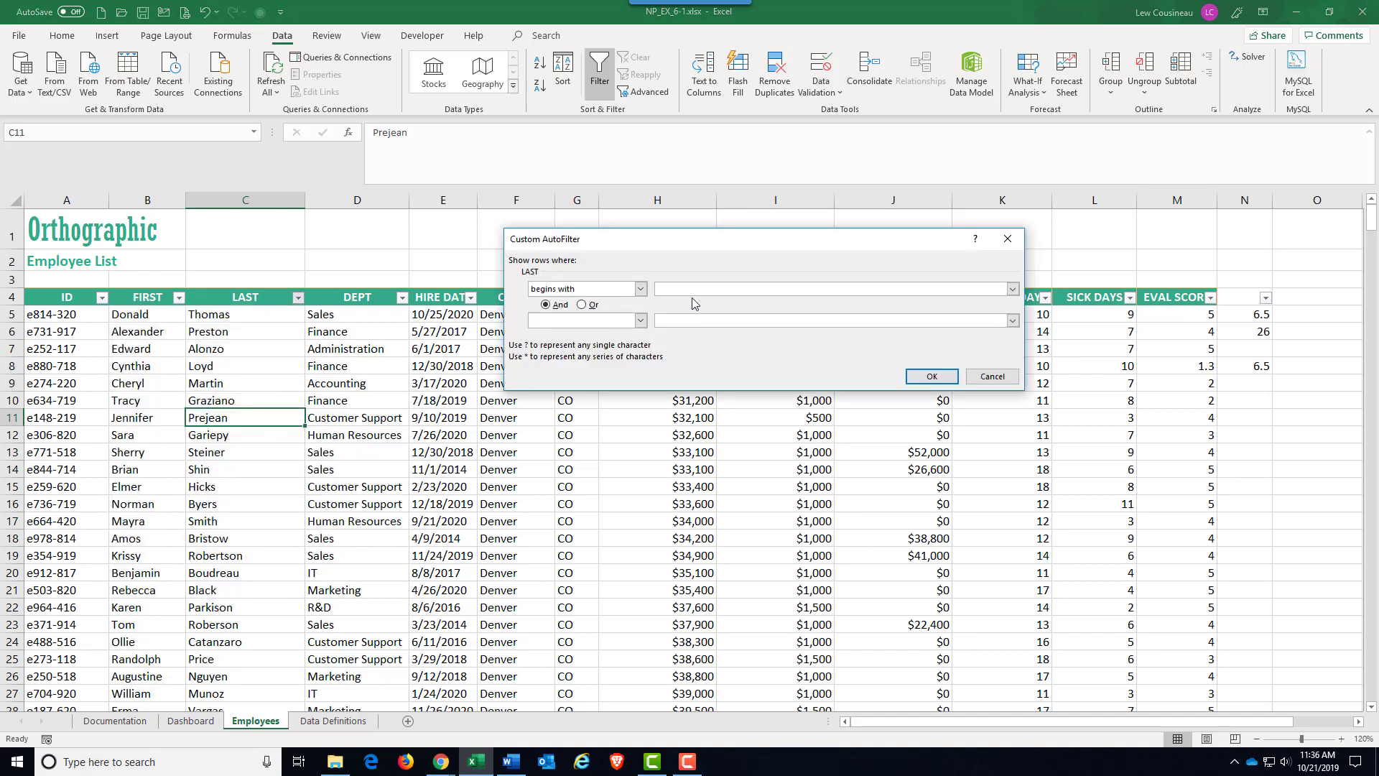
click(931, 377)
drag(230, 312, 251, 621)
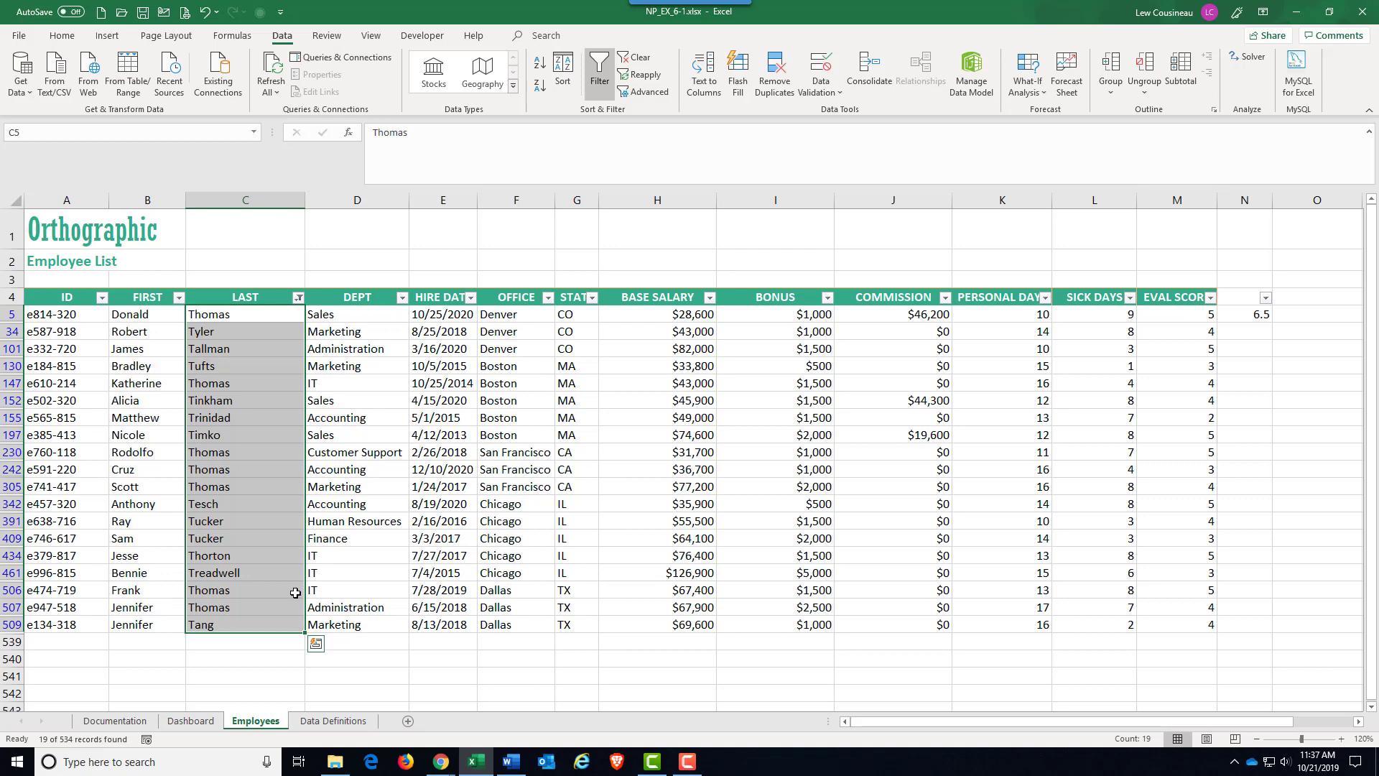
Clear the filter from the LAST column and deselect the last names.
click(298, 298)
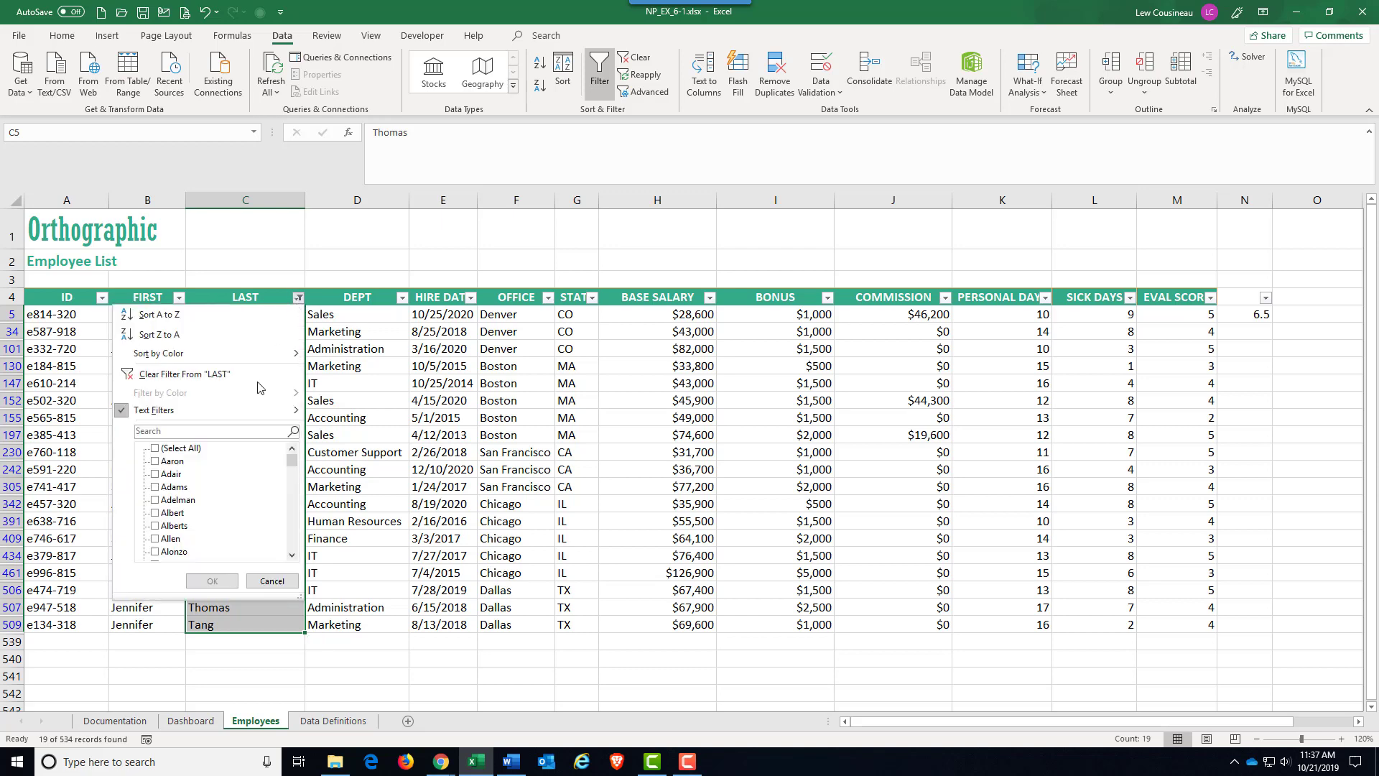
click(200, 374)
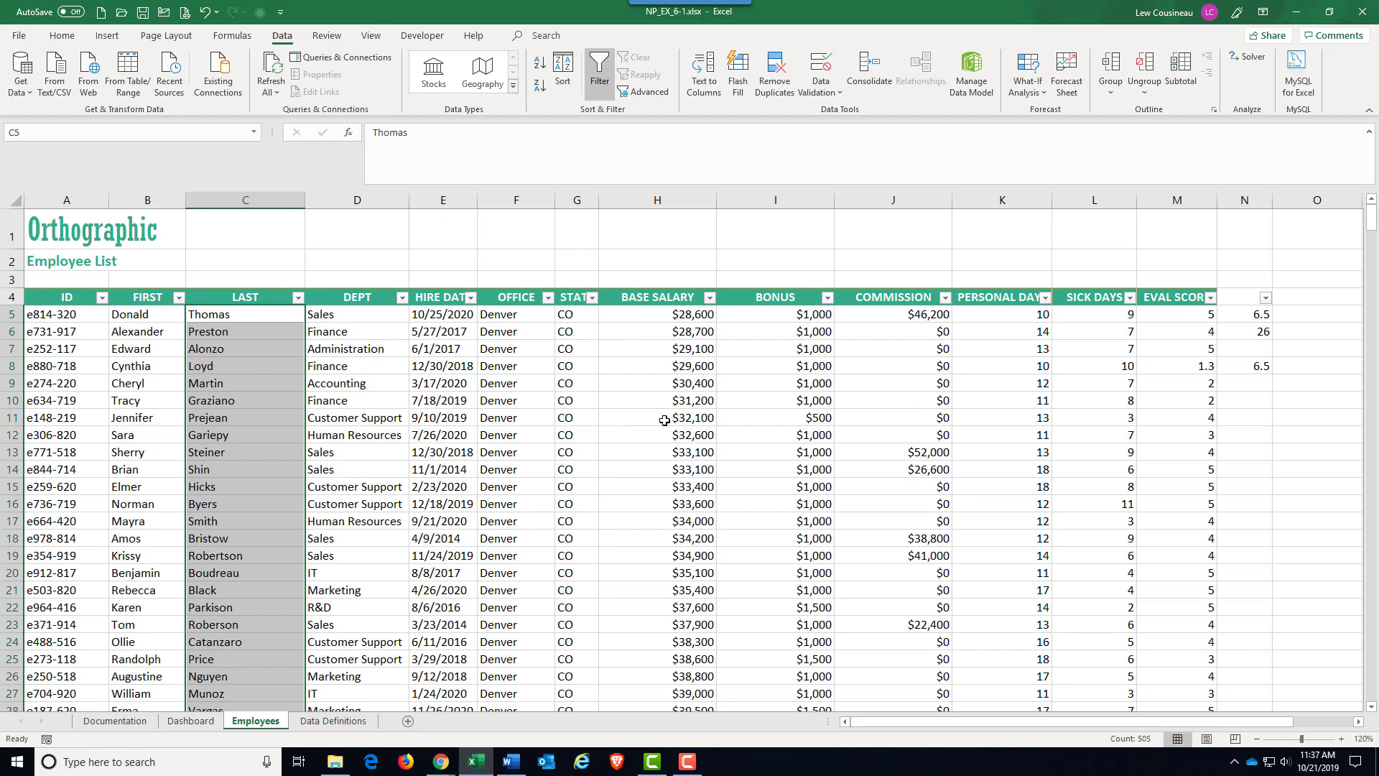
click(721, 369)
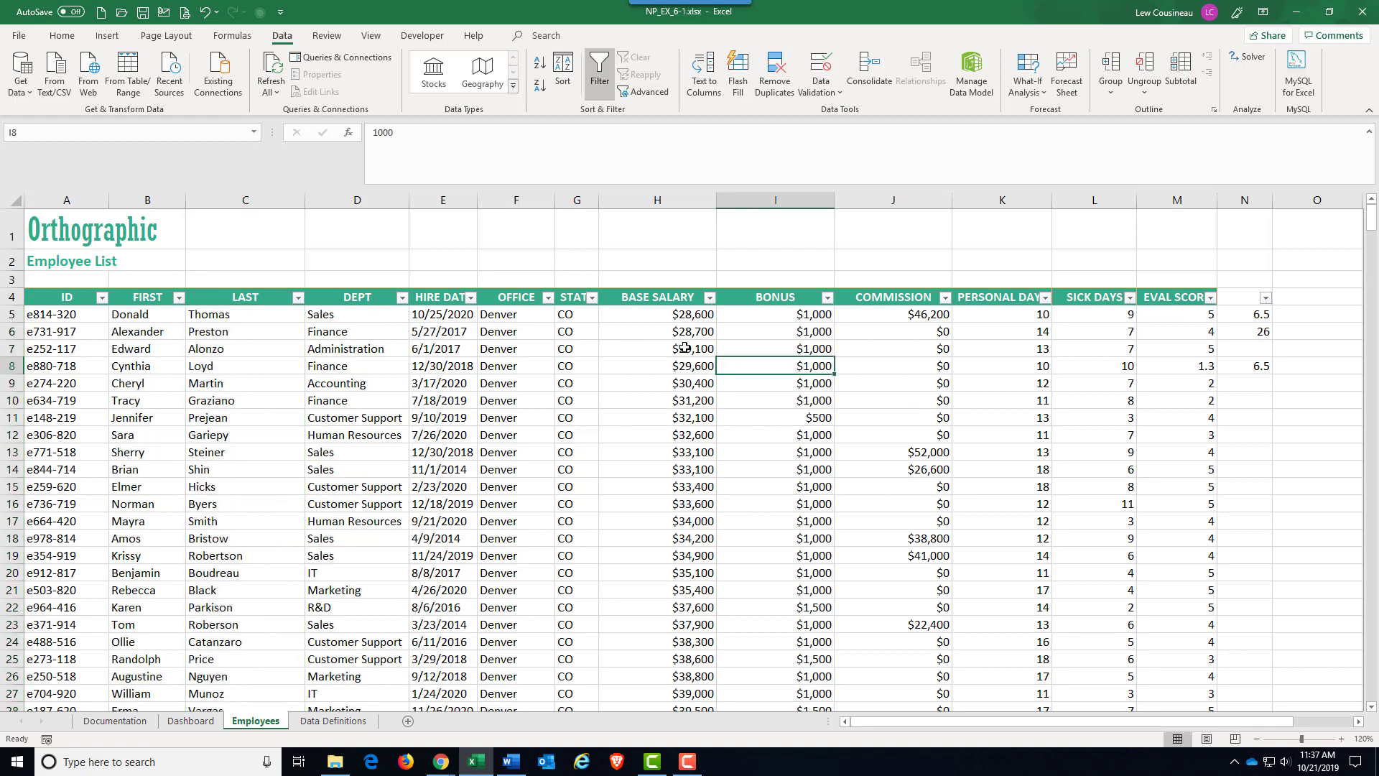
Apply an "above average" number filter to the BONUS column and review the filtered rows.
click(773, 501)
scroll(774, 501, down, 15)
scroll(773, 501, up, 15)
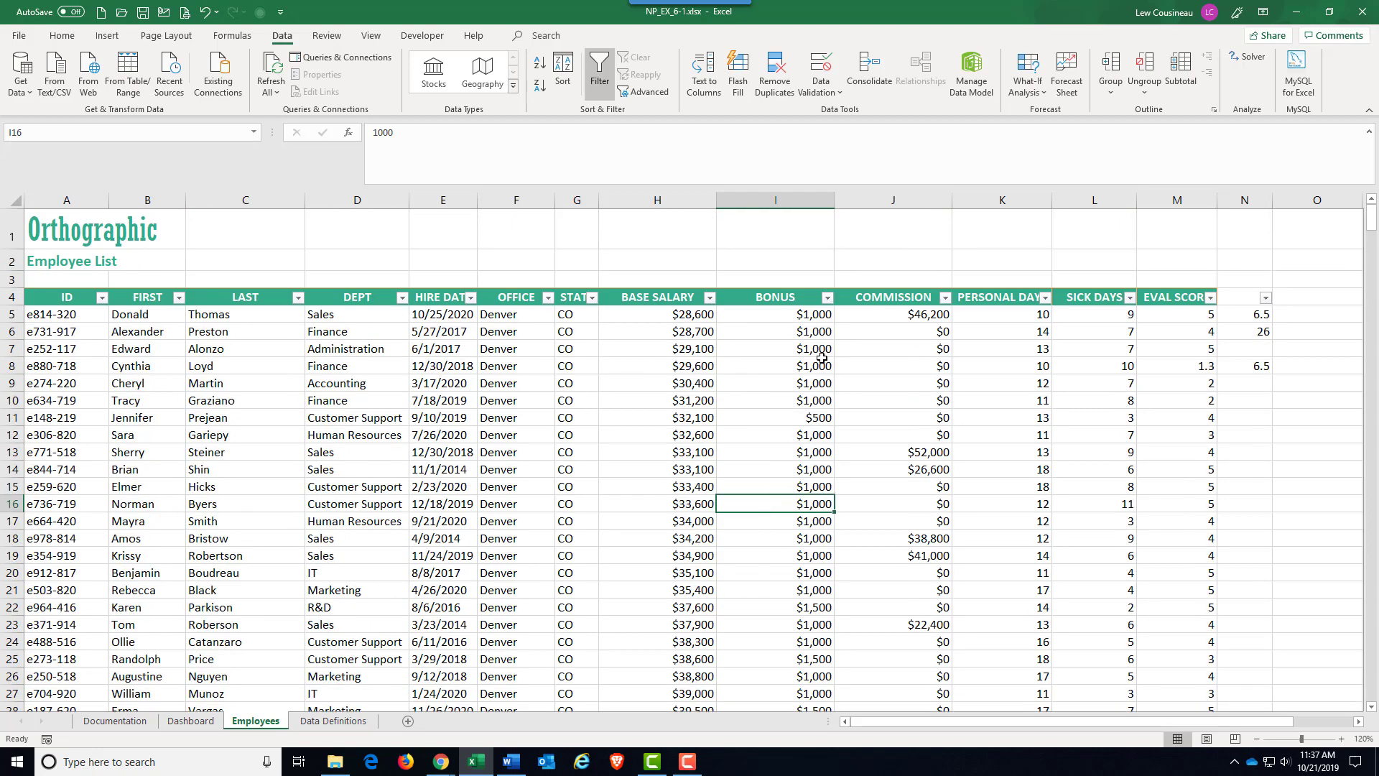
click(827, 297)
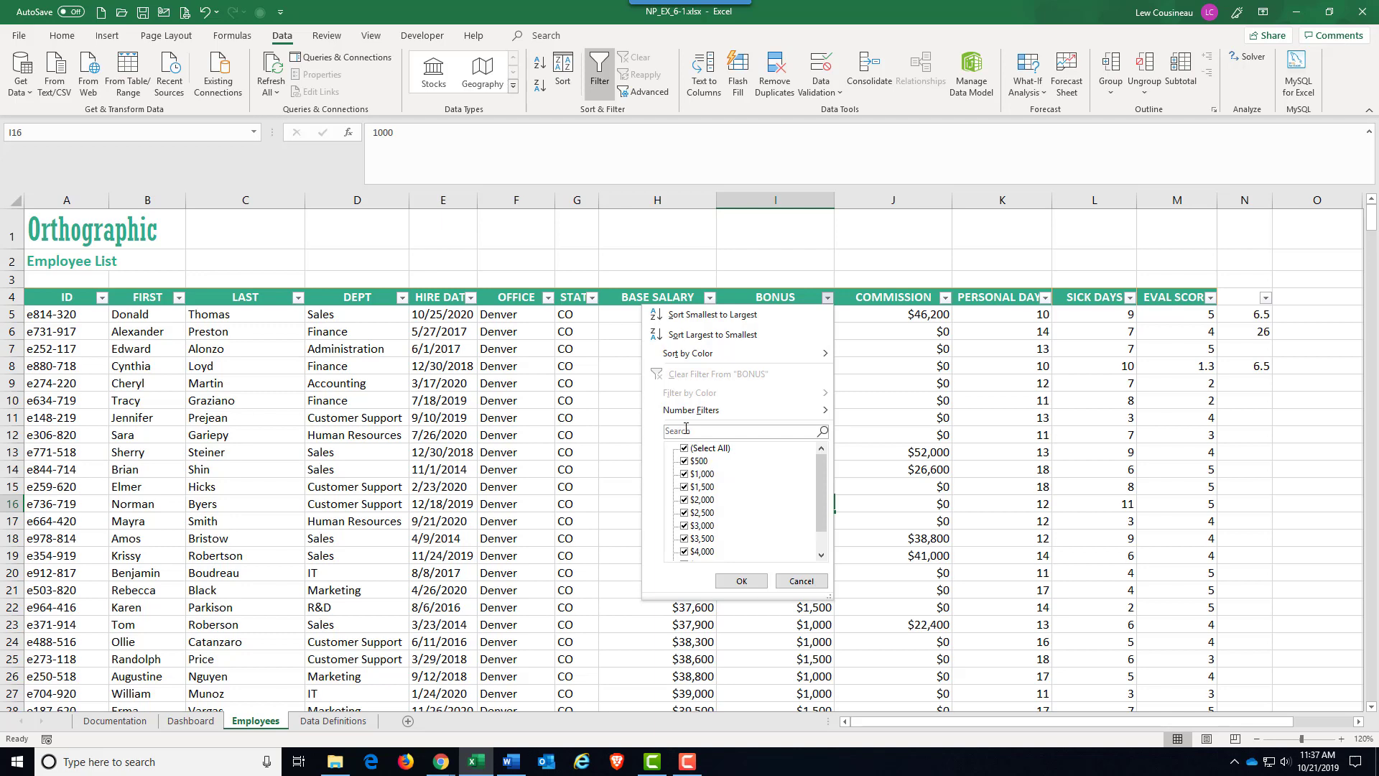
mouse_move(680, 415)
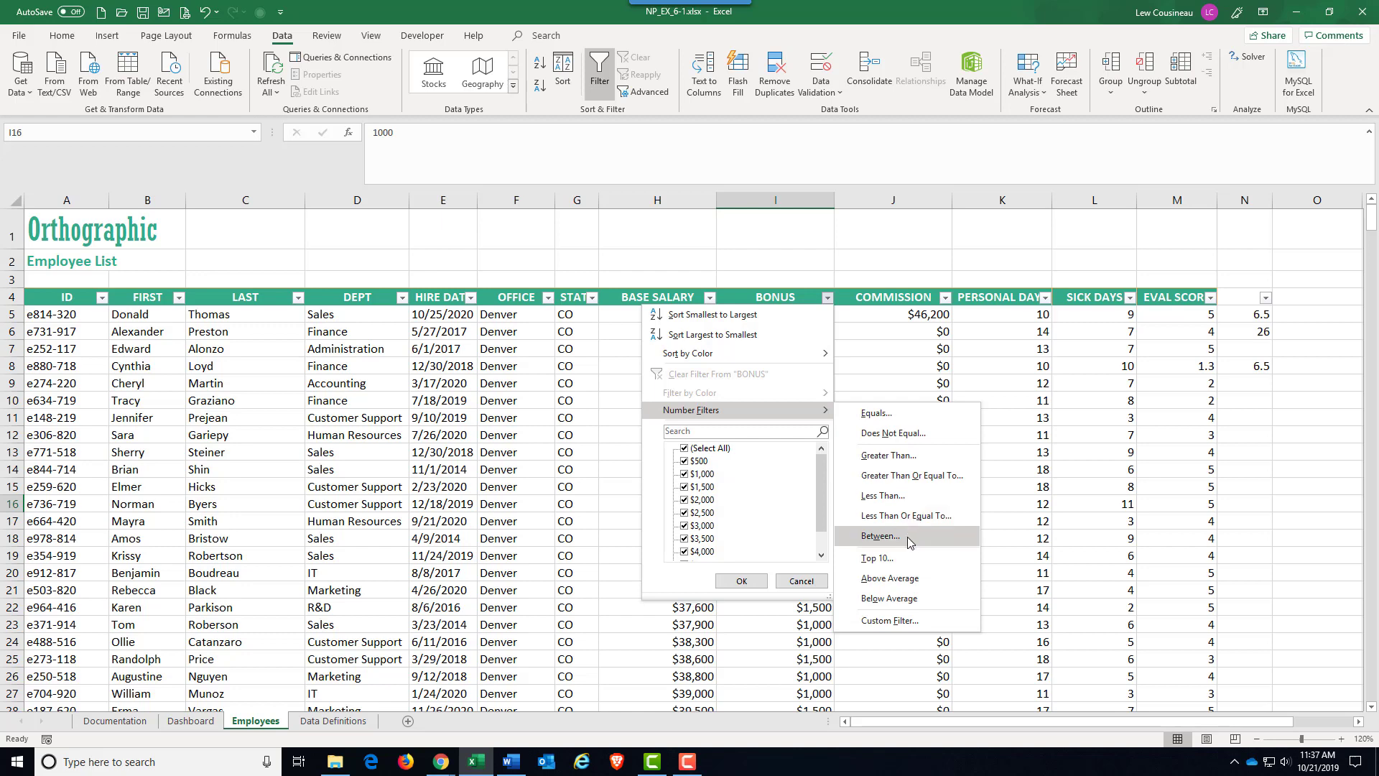
click(897, 580)
scroll(850, 563, down, 20)
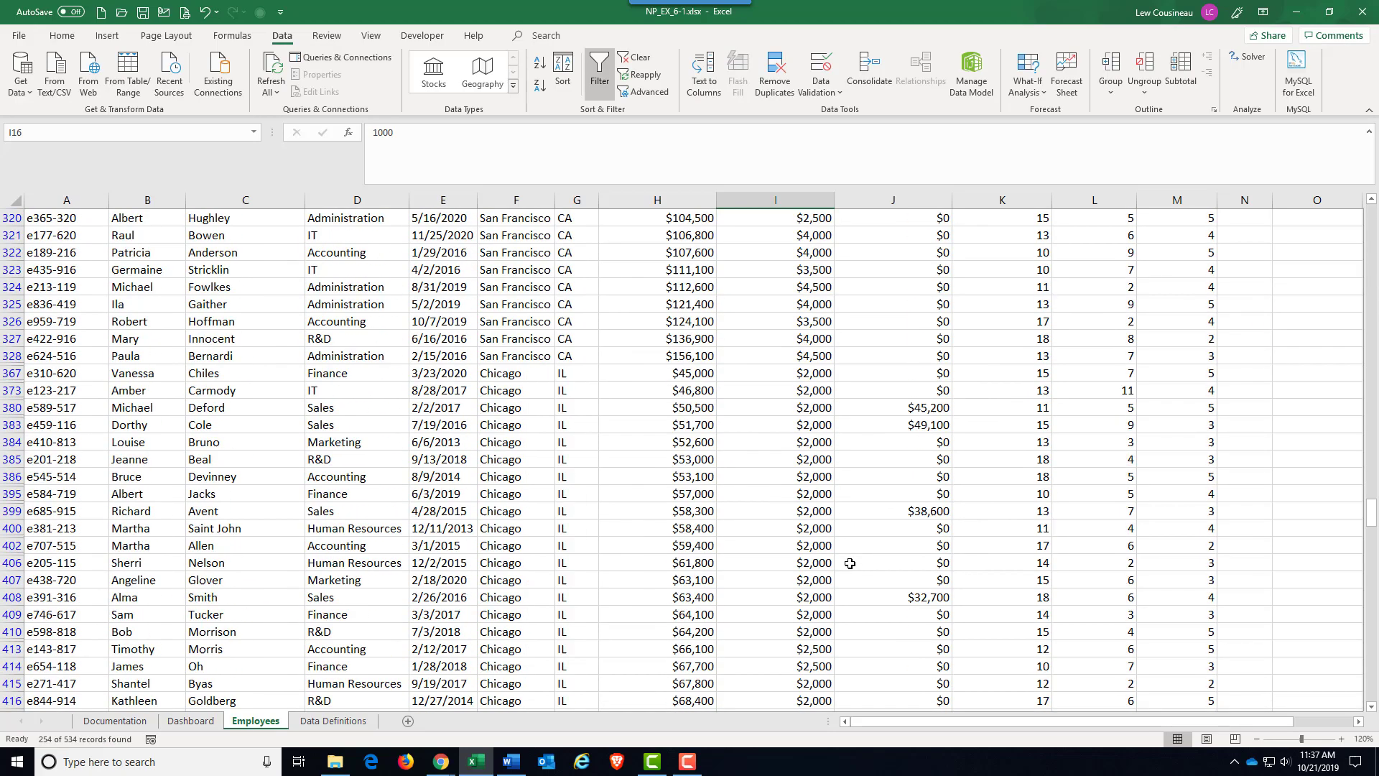
scroll(849, 564, up, 20)
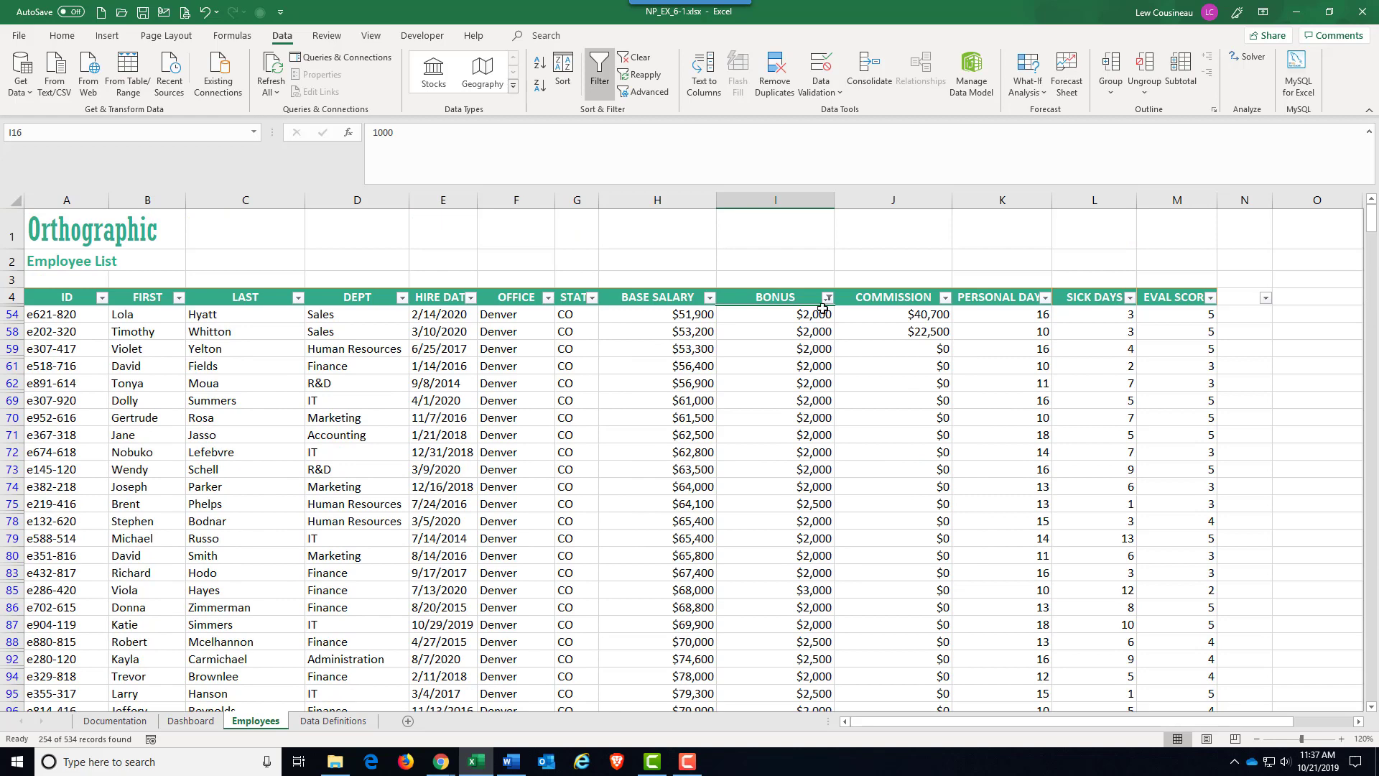
Filter the BONUS column to amounts greater than 2500 and review the matching employees.
click(827, 297)
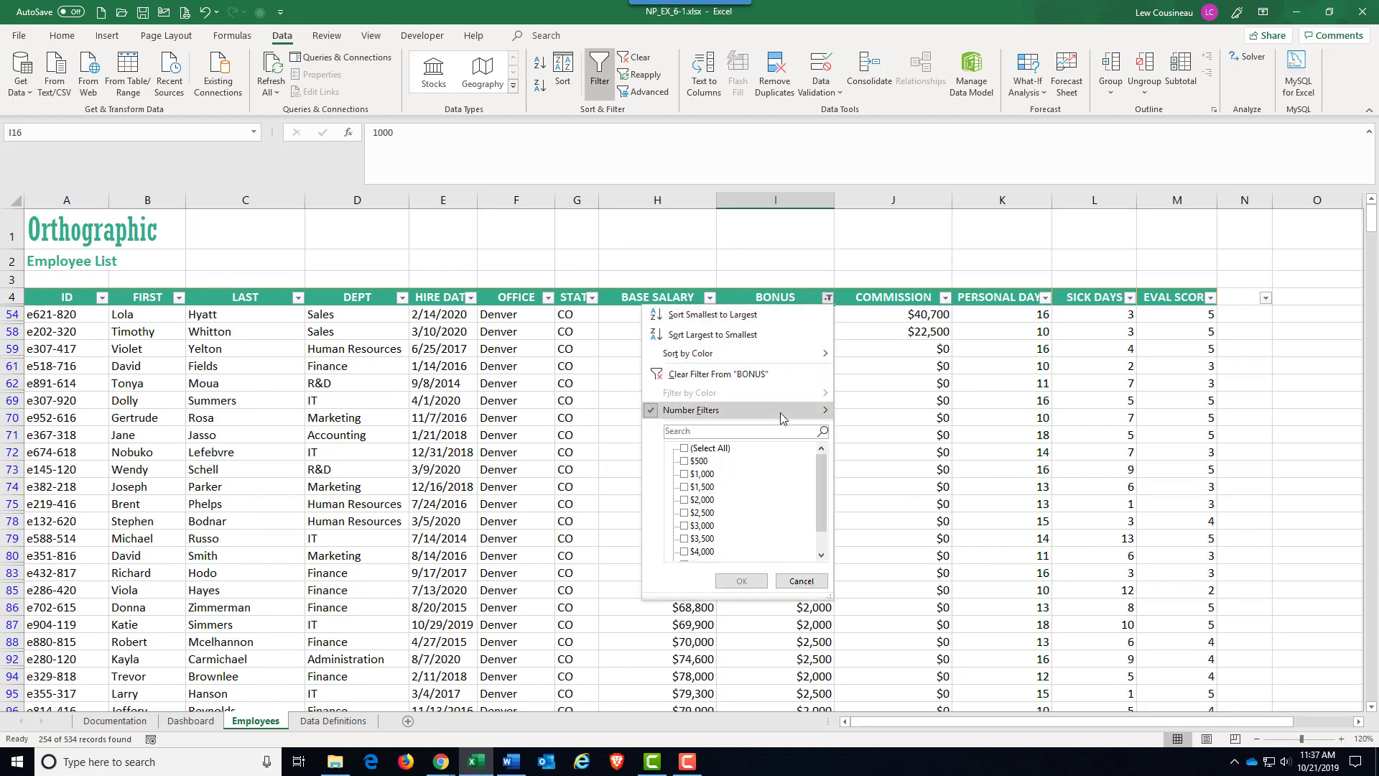
mouse_move(780, 412)
click(913, 468)
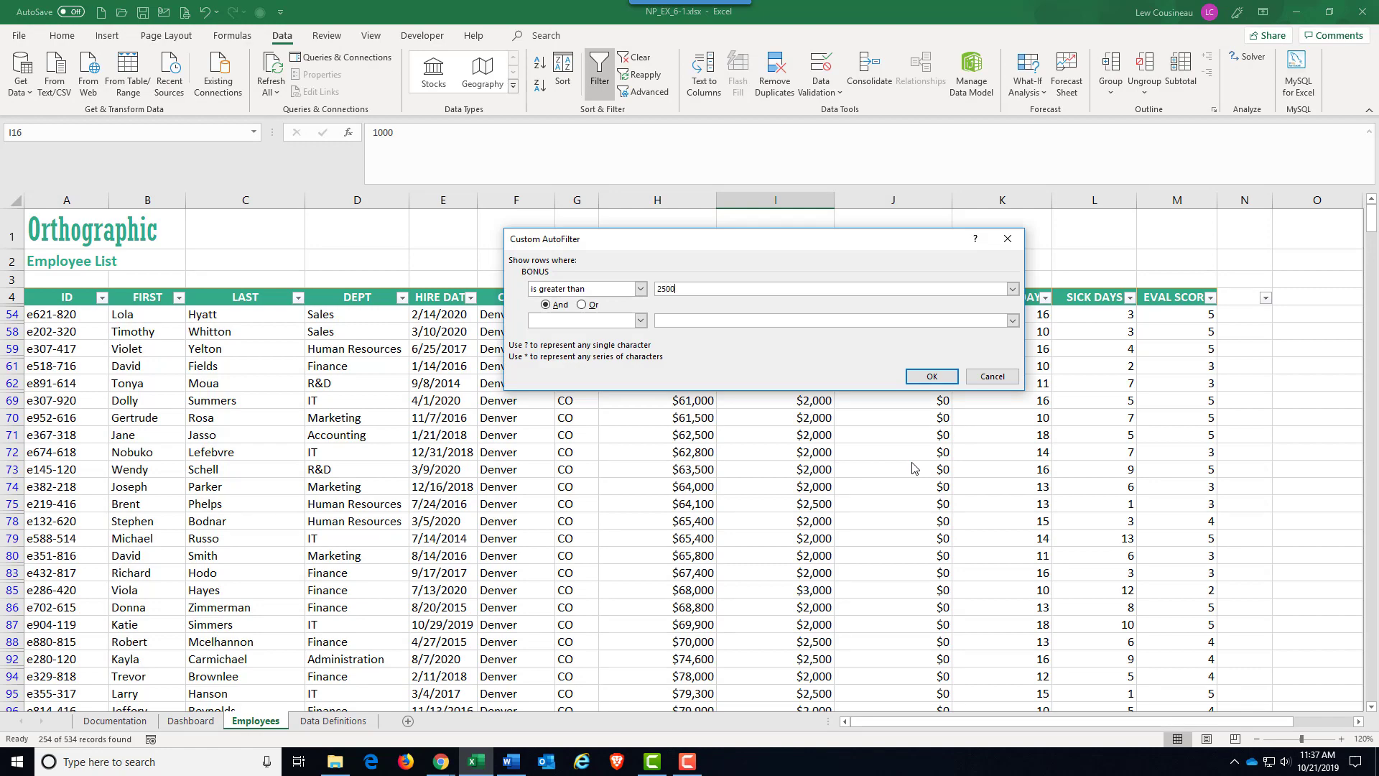
click(931, 377)
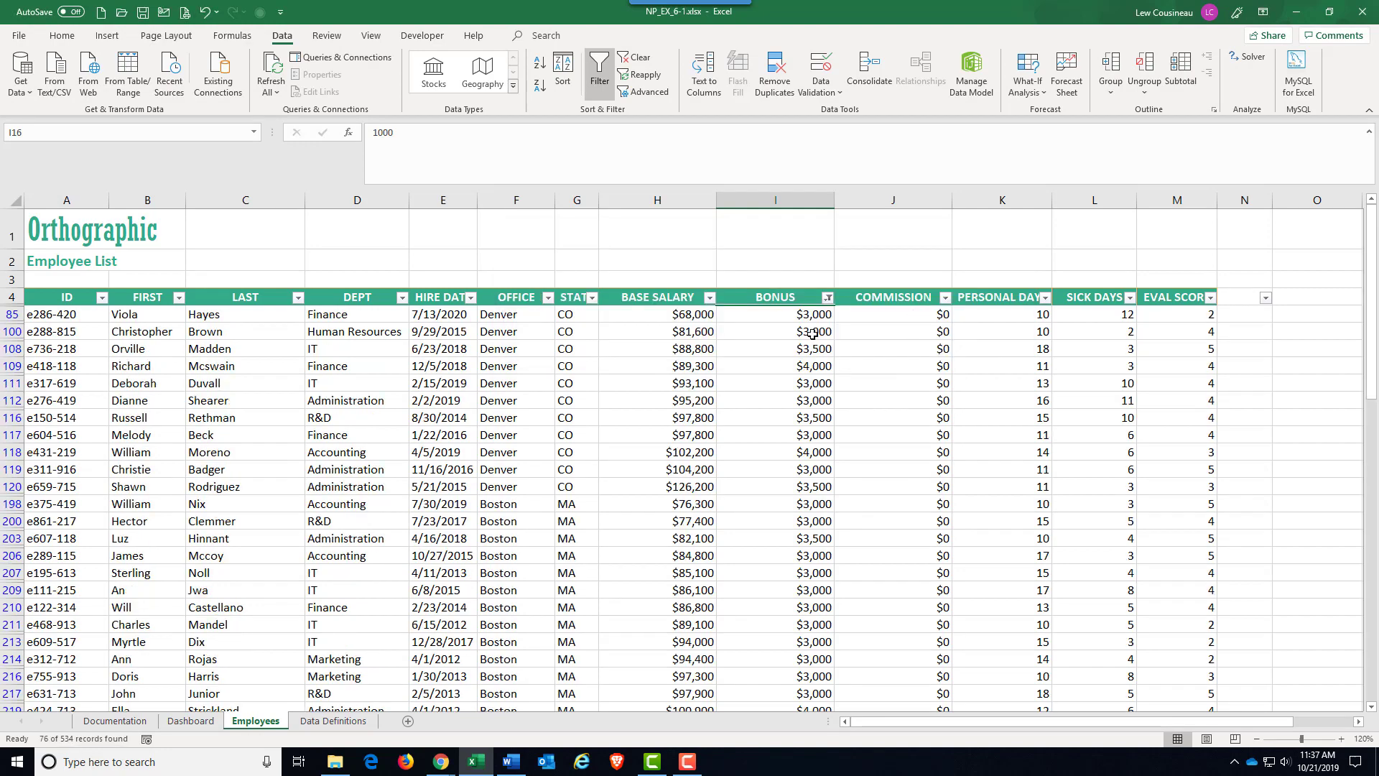
scroll(840, 437, down, 15)
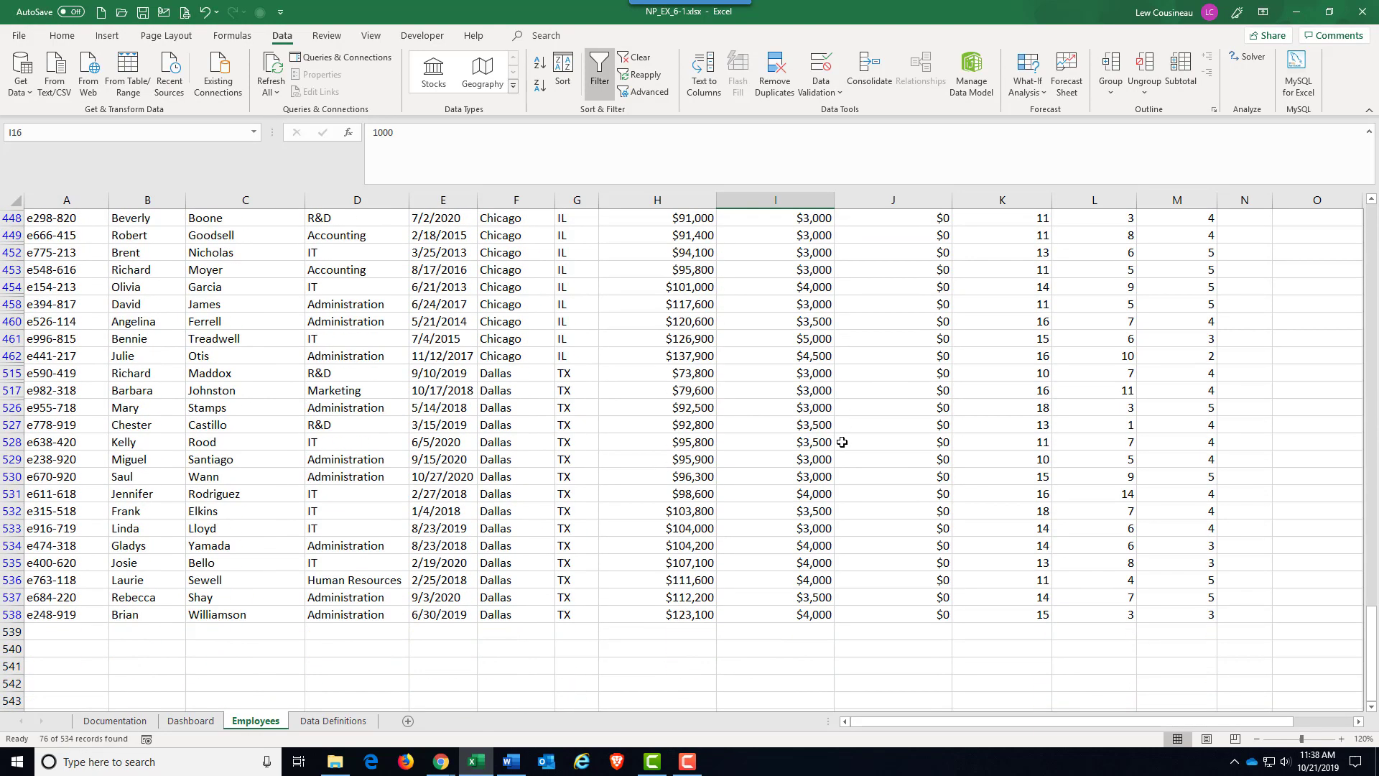
scroll(842, 441, up, 15)
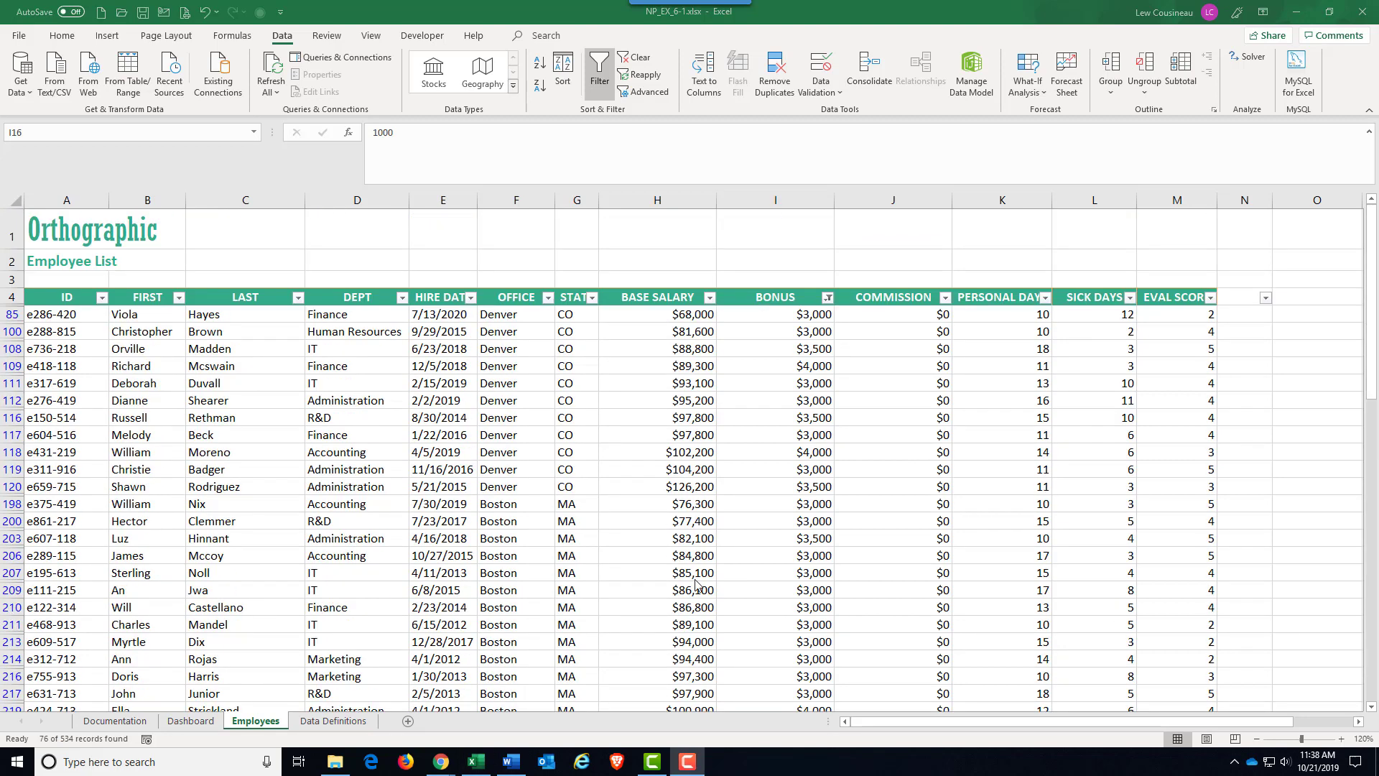
Clear the filter from the employee list and examine the BONUS column's number filter options without applying one.
click(637, 57)
click(772, 469)
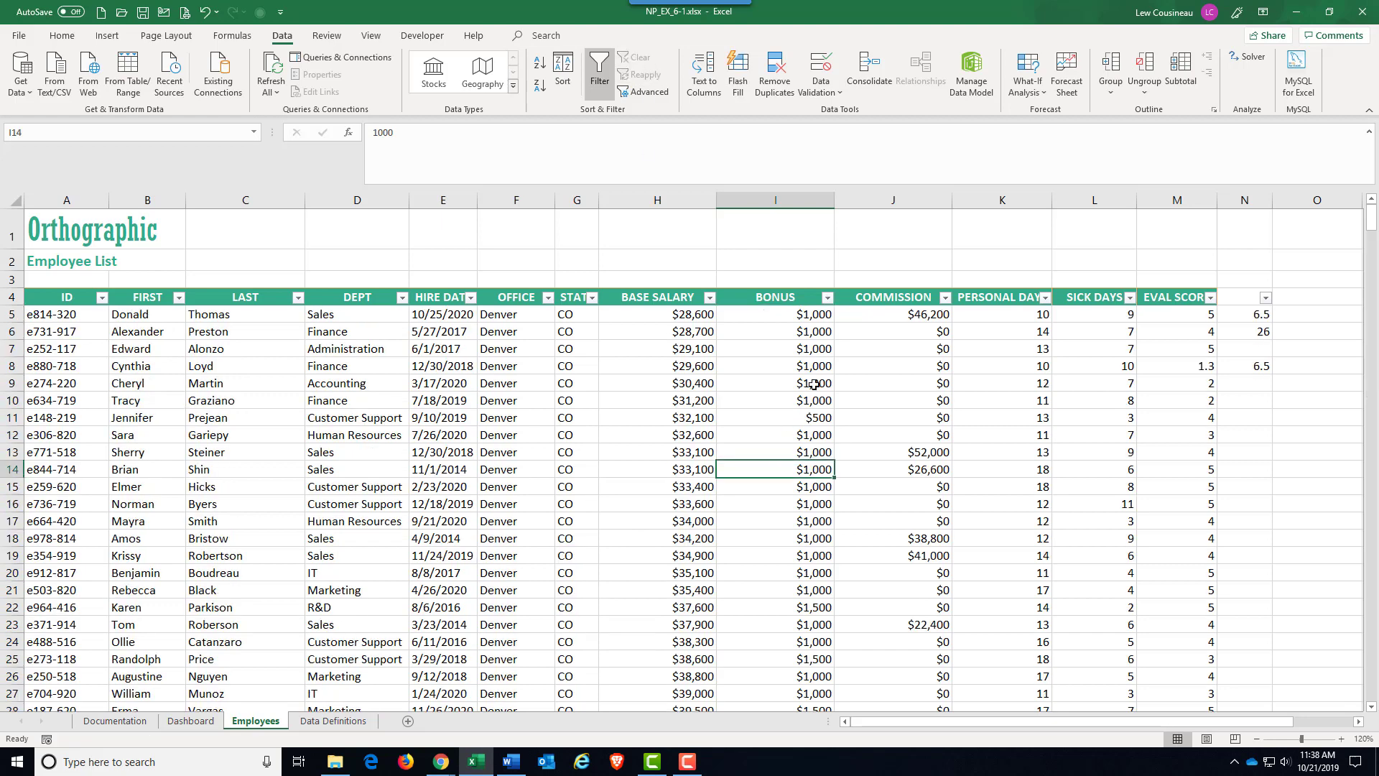
click(827, 299)
mouse_move(682, 412)
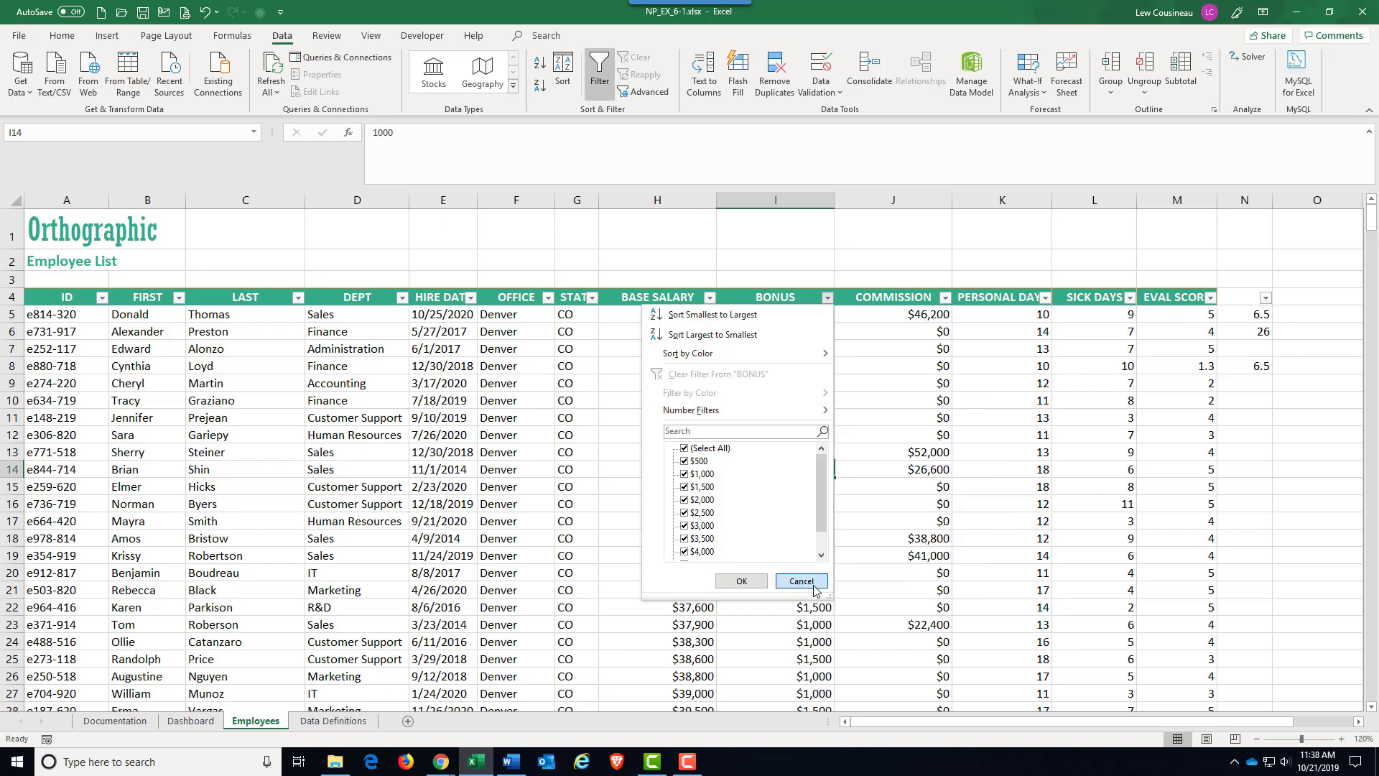
click(801, 580)
Examine the OFFICE column's value checklist and text filter options without applying a filter.
click(496, 348)
click(546, 299)
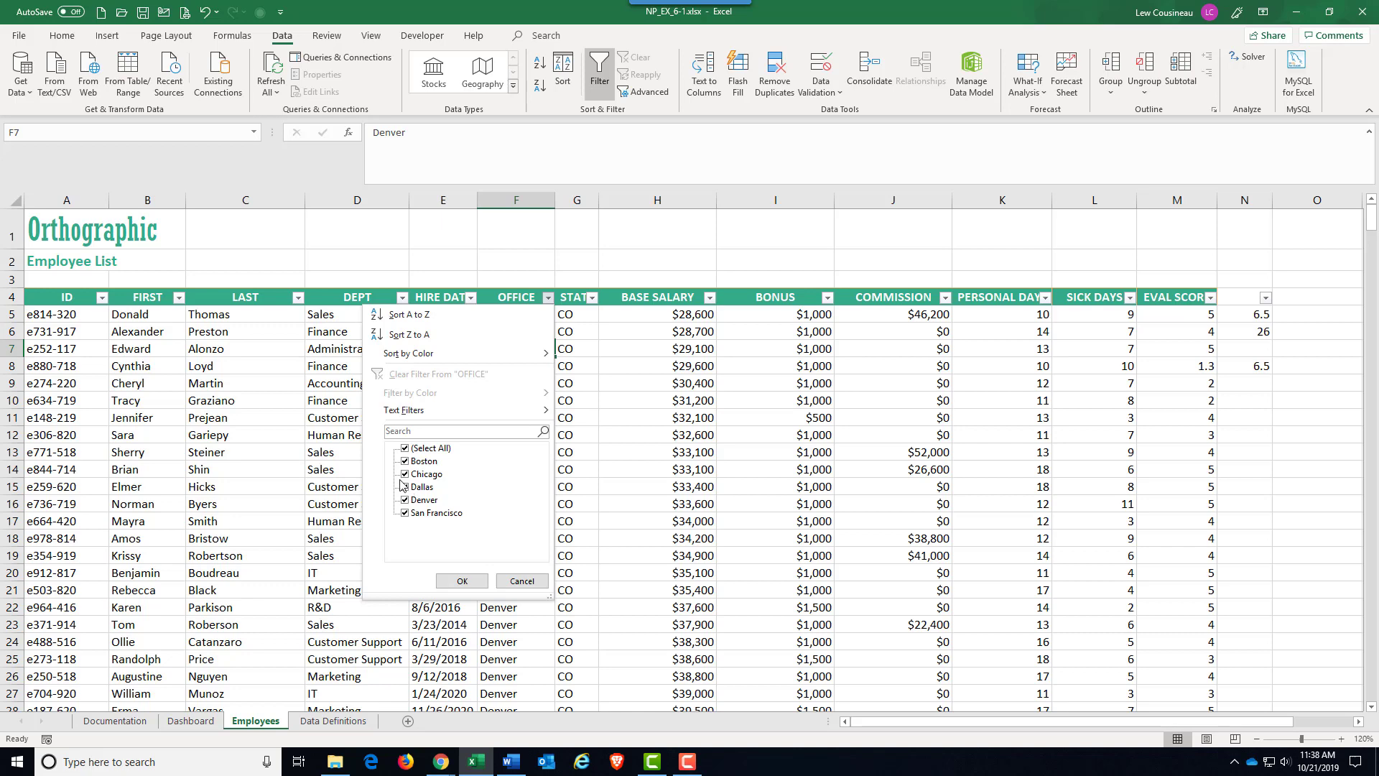
mouse_move(443, 413)
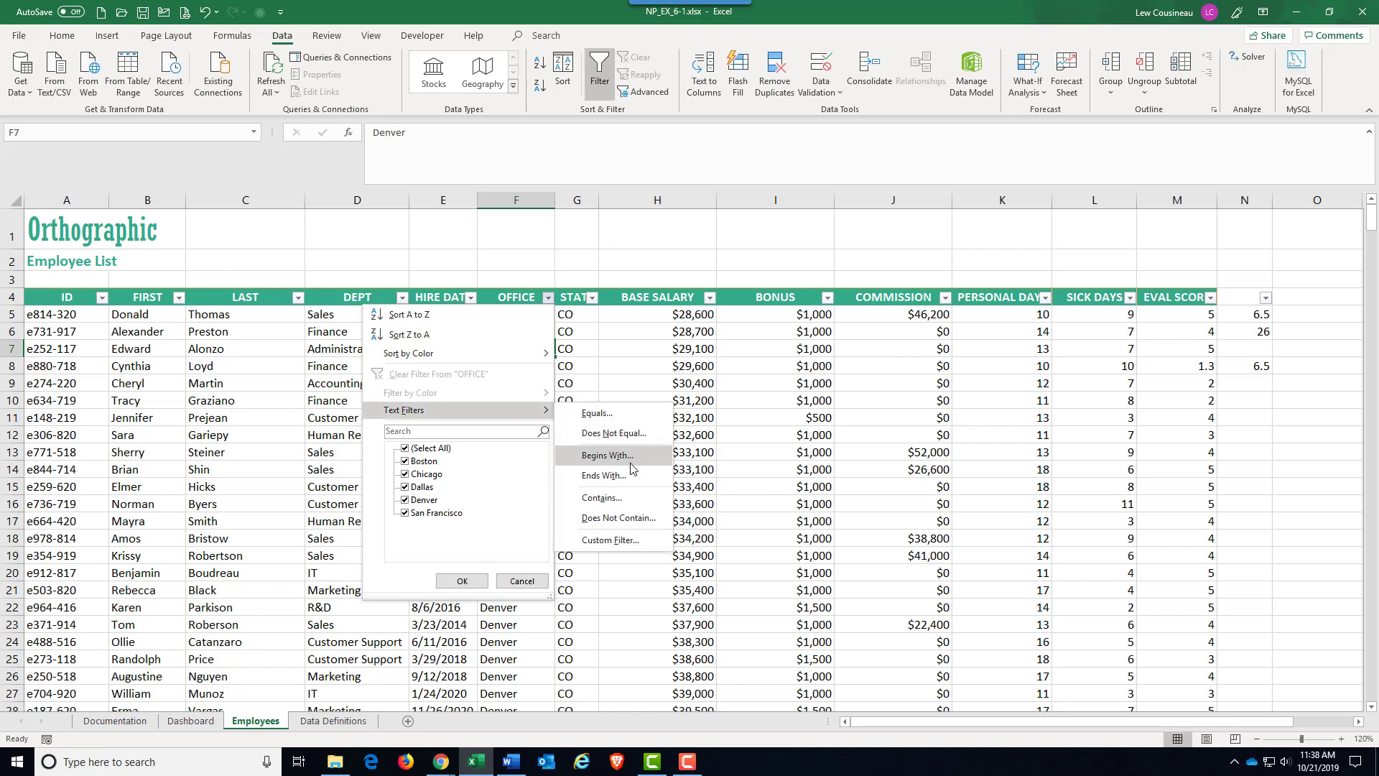
click(525, 581)
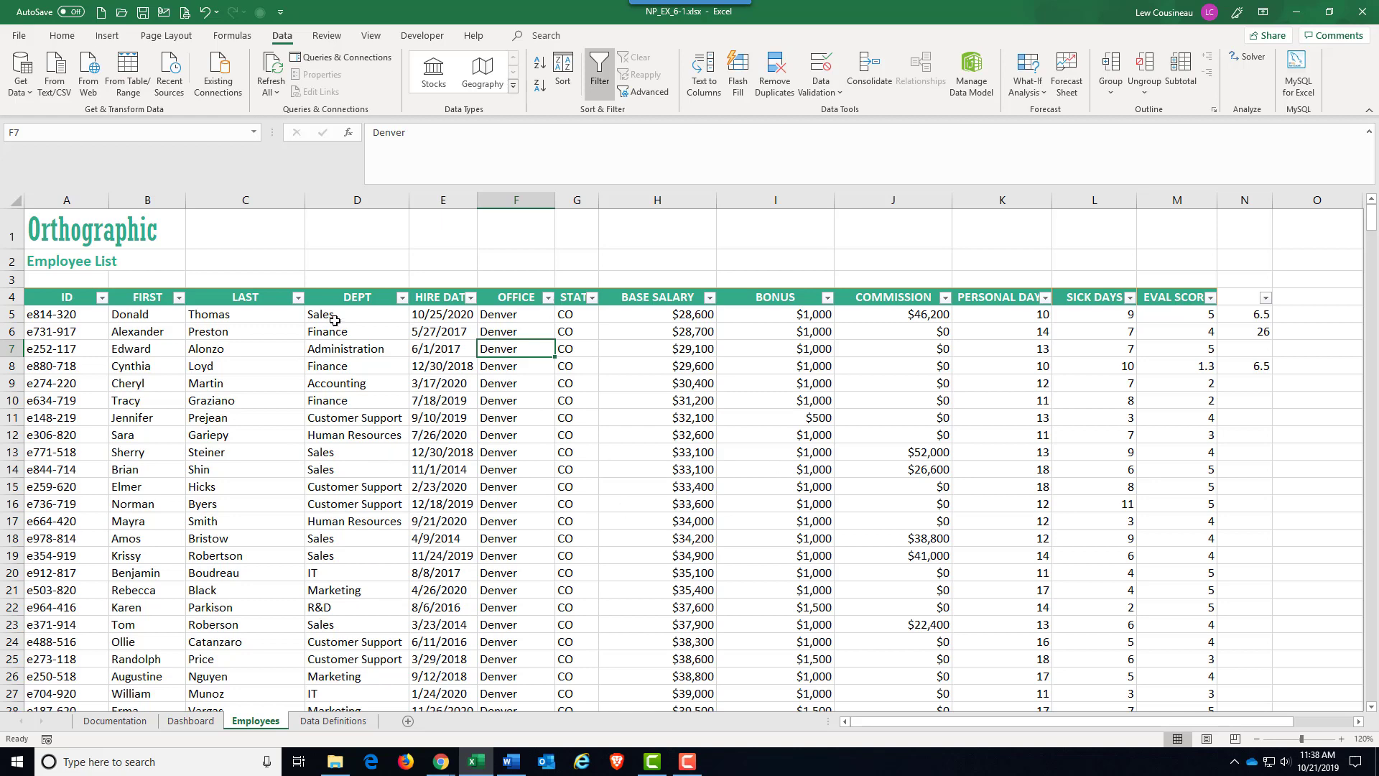
Examine the long value list in the LAST column's filter and its text filter options without applying one.
click(298, 297)
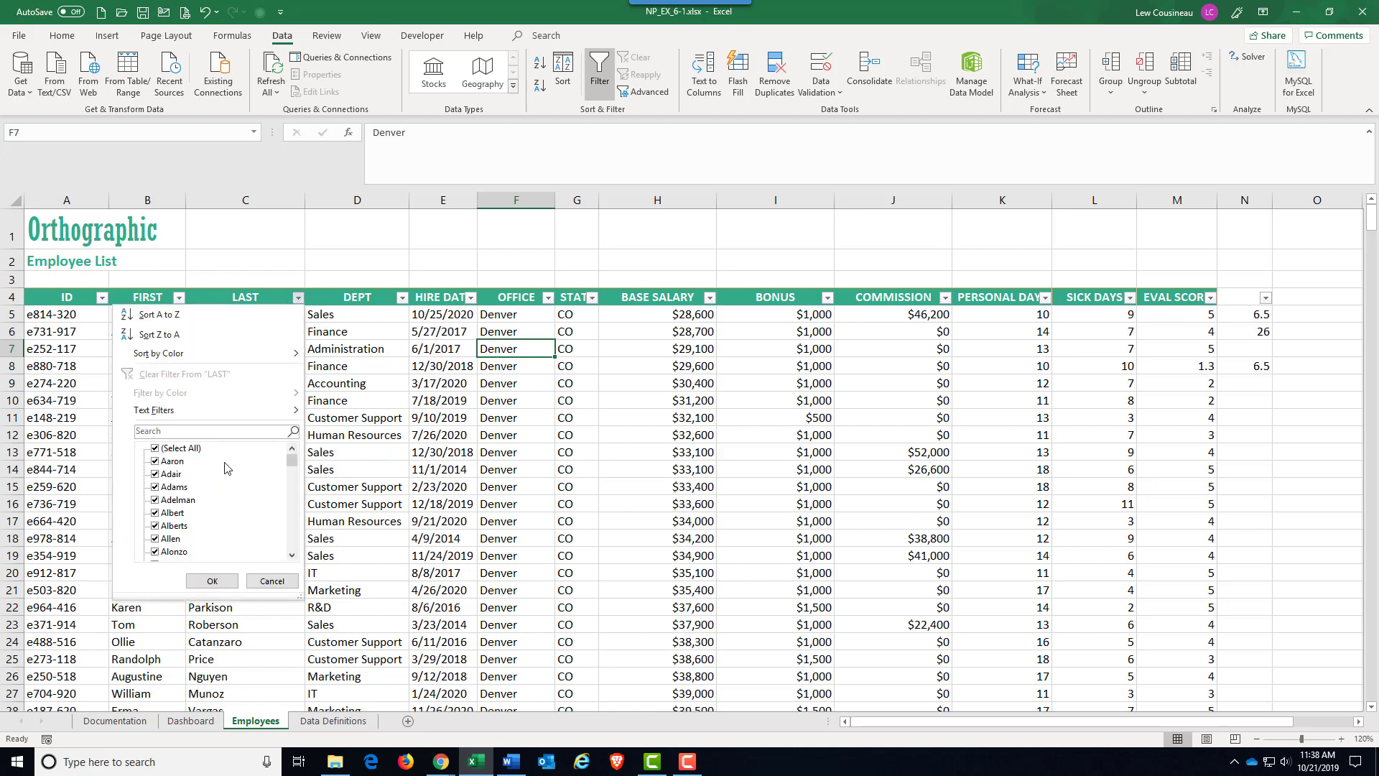
scroll(225, 467, down, 20)
scroll(224, 468, up, 4)
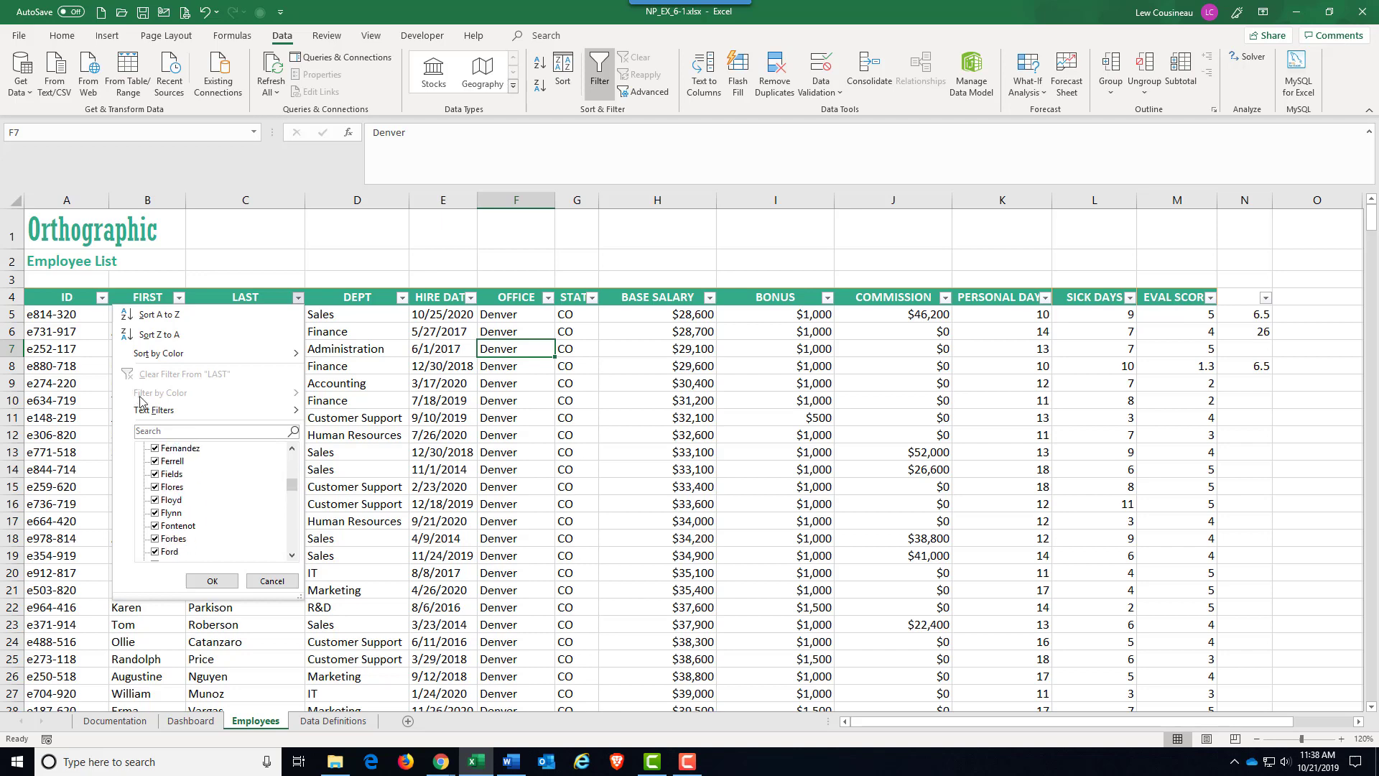
mouse_move(152, 410)
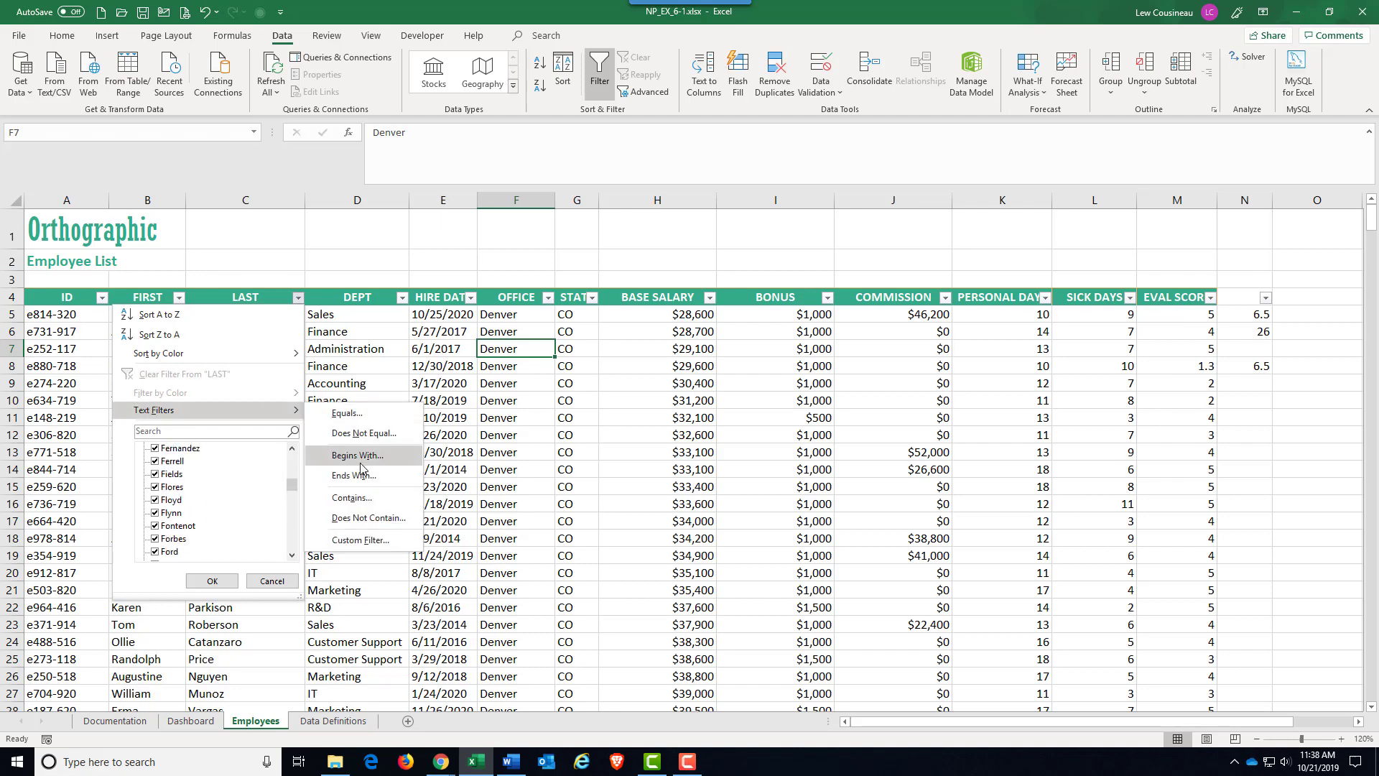
click(272, 580)
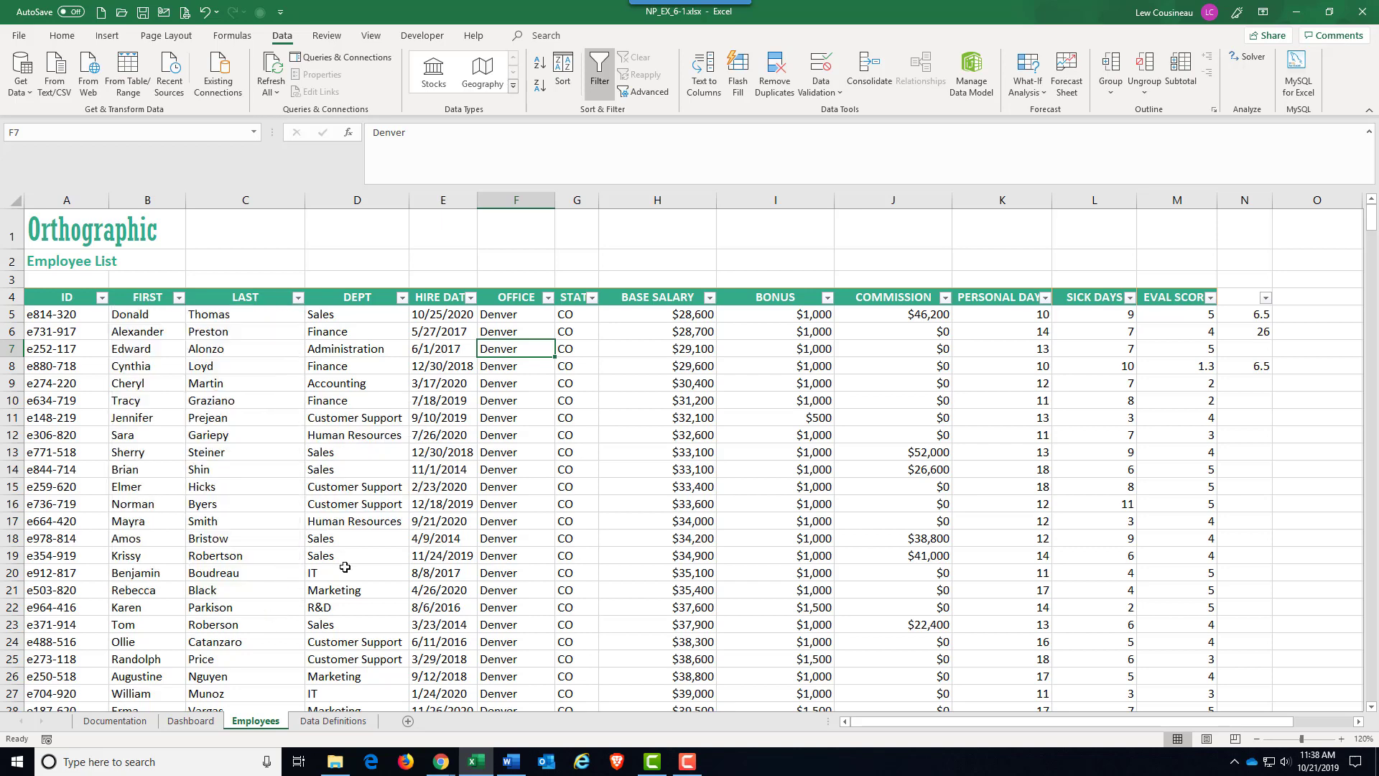
click(536, 524)
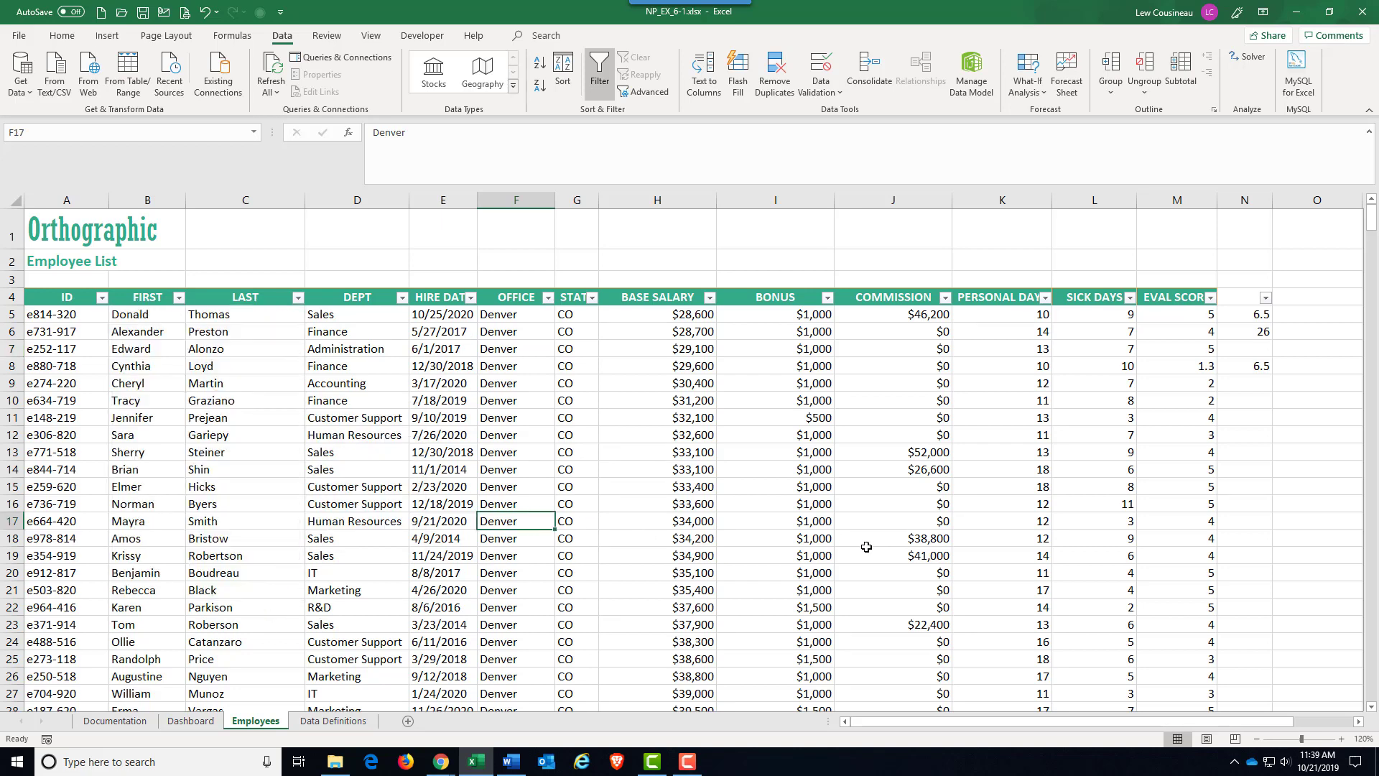
click(791, 542)
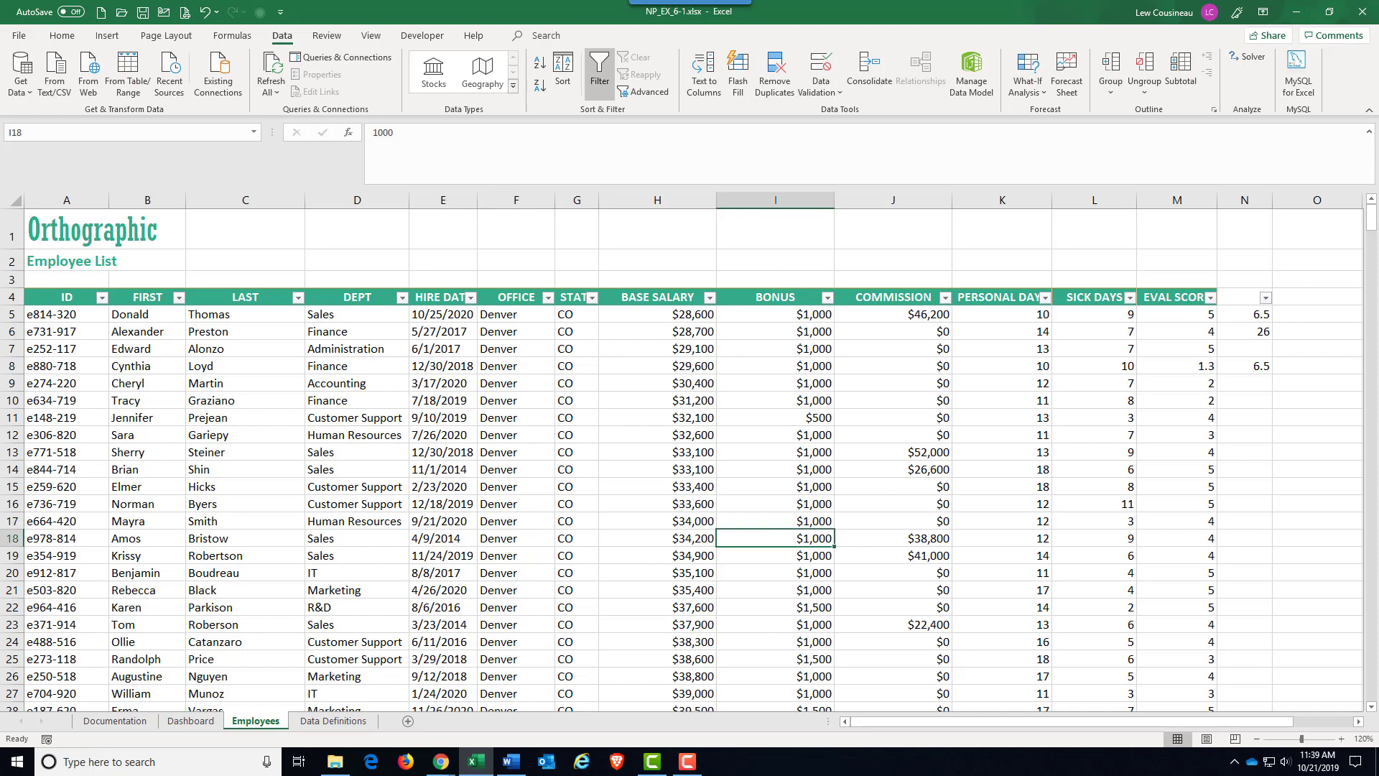